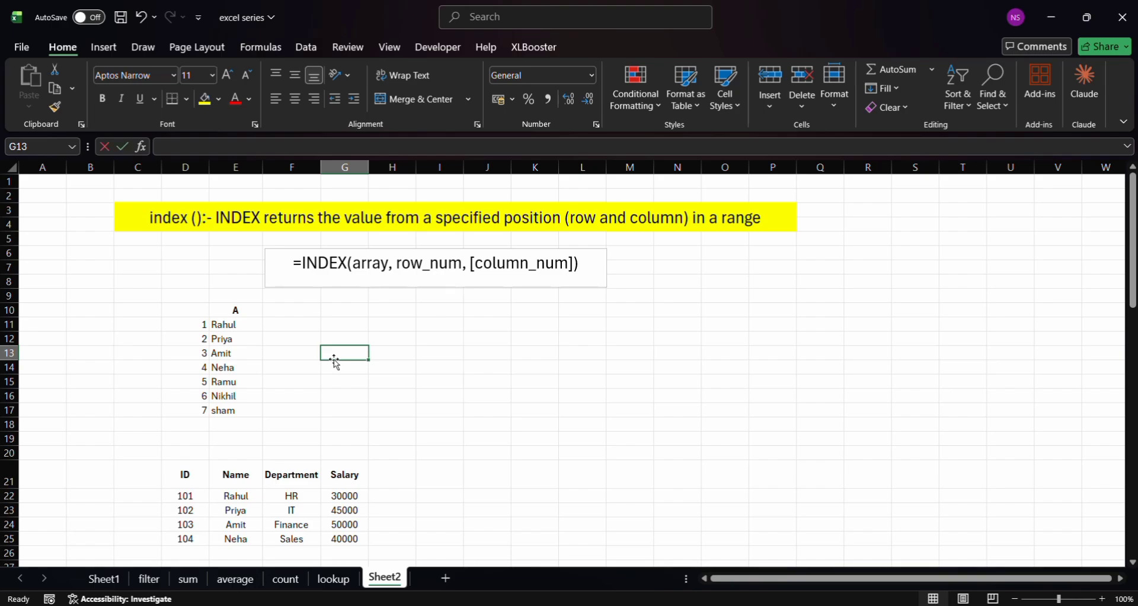
Enter =INDEX(E11:E17,5) in cell G13 to return the fifth name from the list.
text(=in)
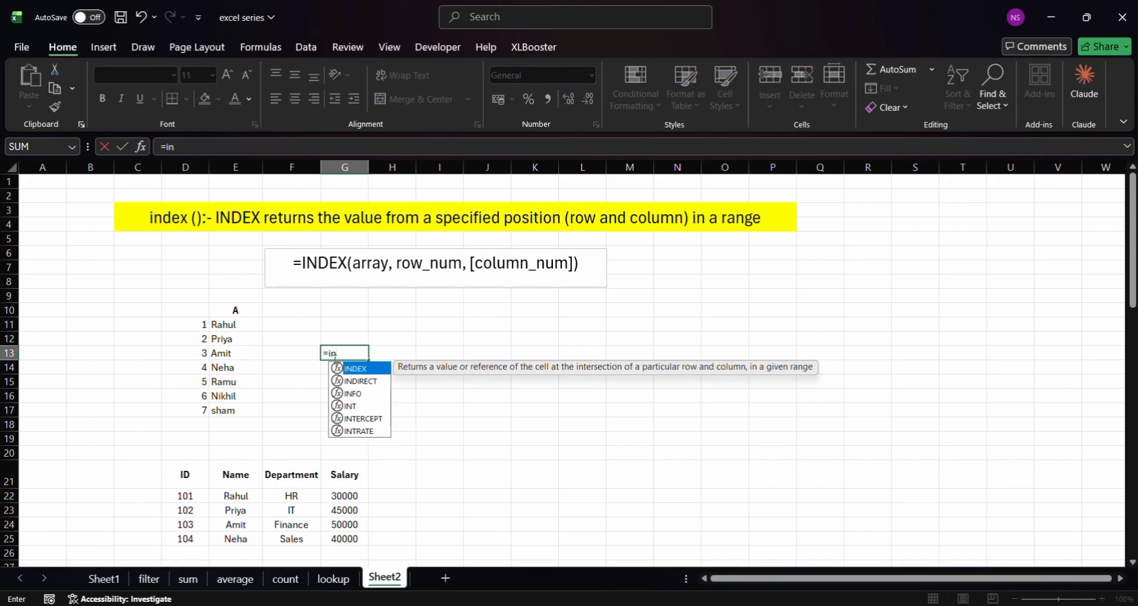
key(Tab)
drag(231, 325, 236, 410)
text(,)
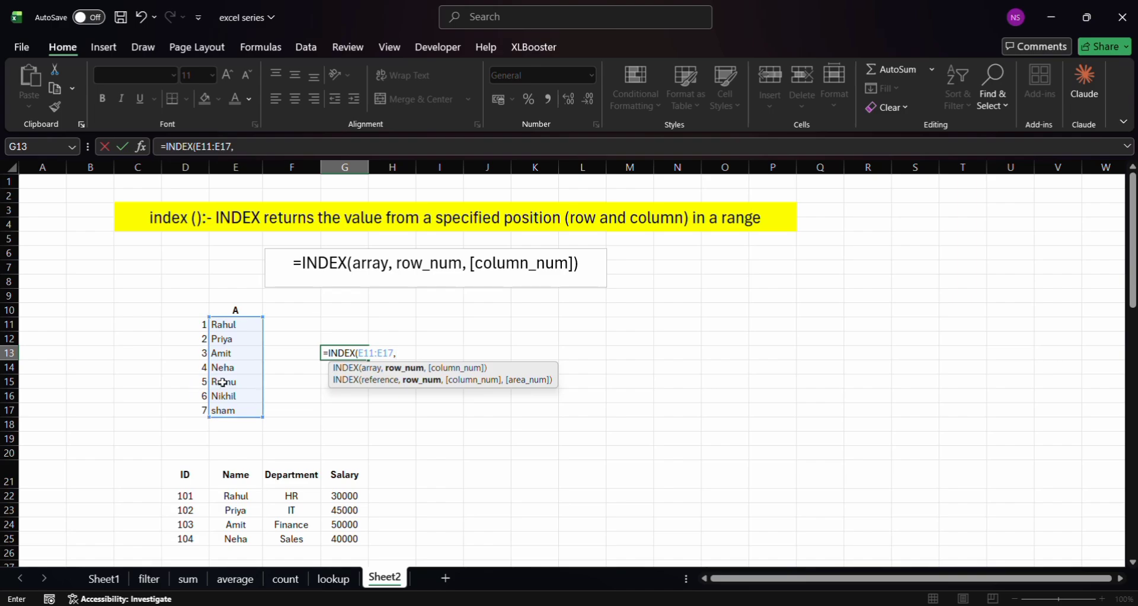
text(5)
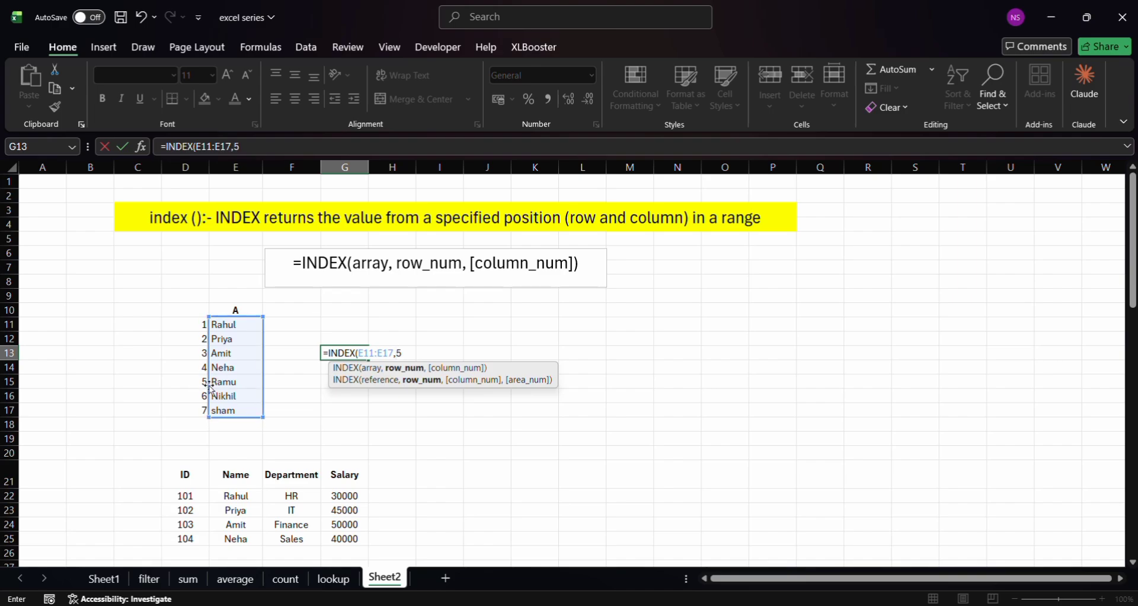
key(BackSpace)
text(5)
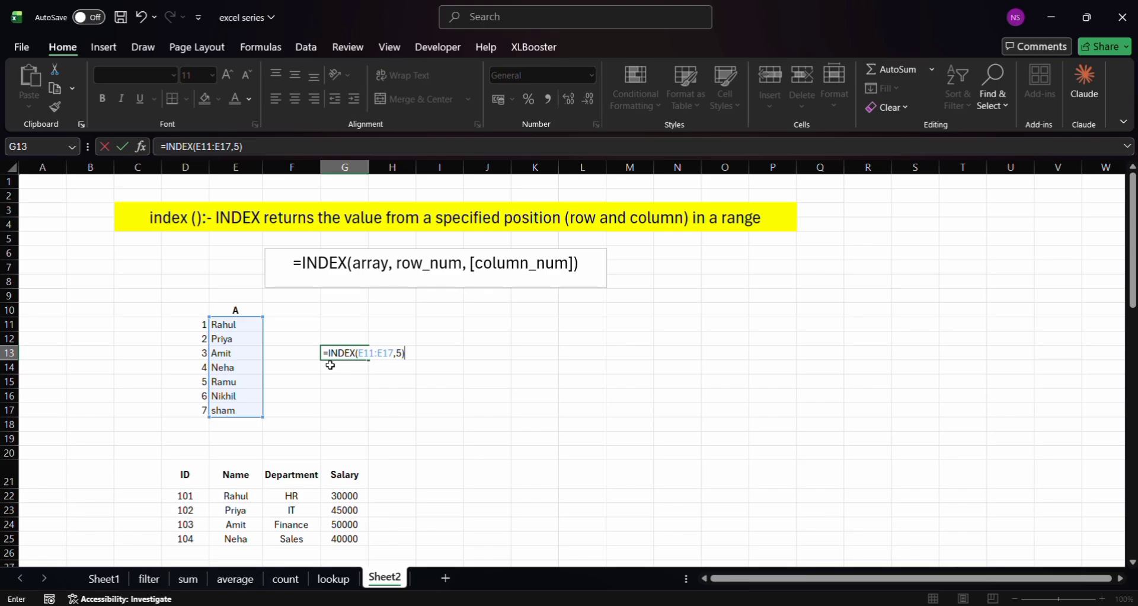
key(Return)
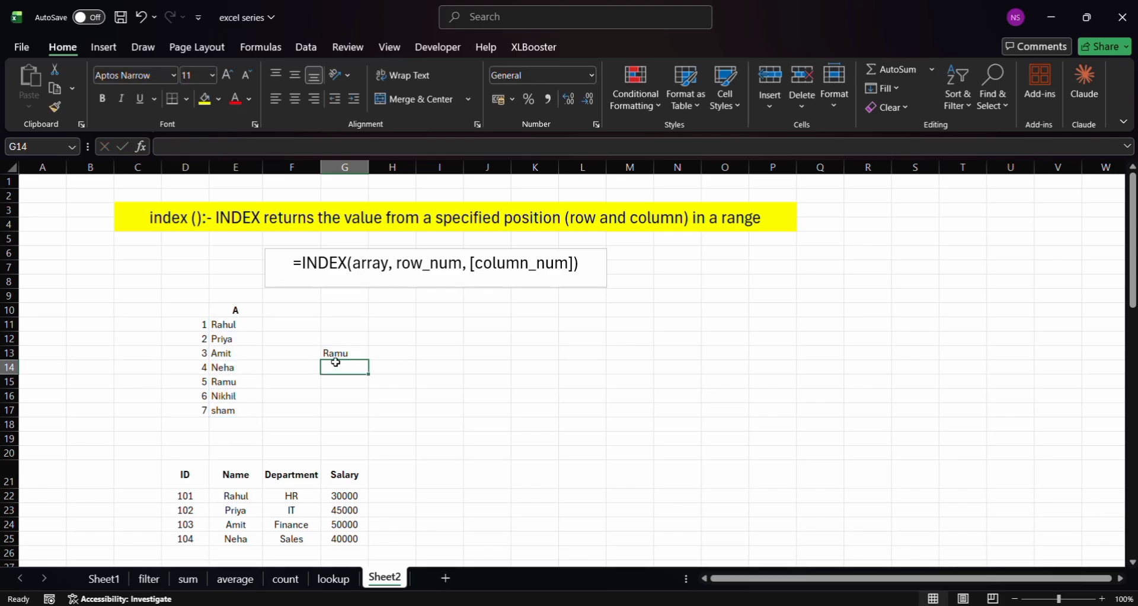
Enter =INDEX(D22:G25,2,3) in cell I22 to return the value at row 2, column 3 of the employee table.
scroll(335, 362, down, 3)
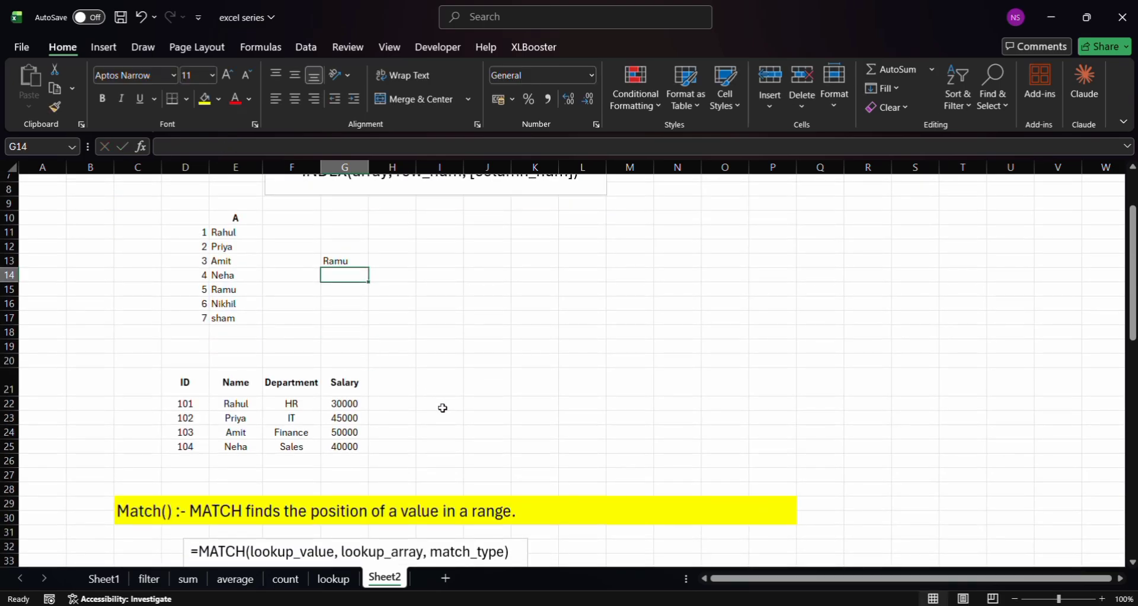
click(442, 408)
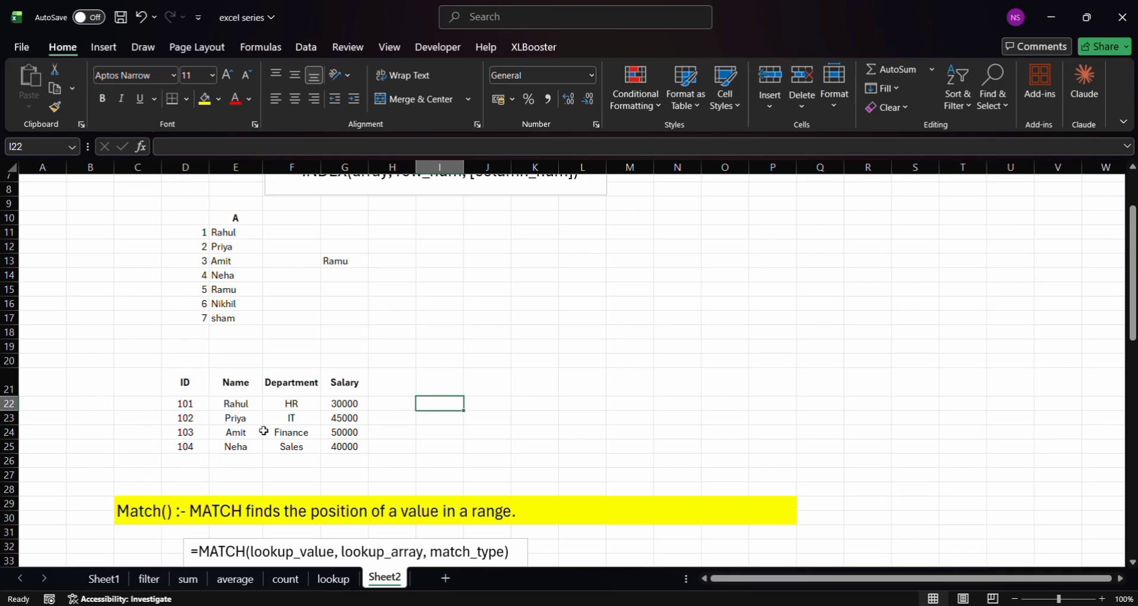
scroll(362, 392, up, 1)
scroll(368, 396, up, 2)
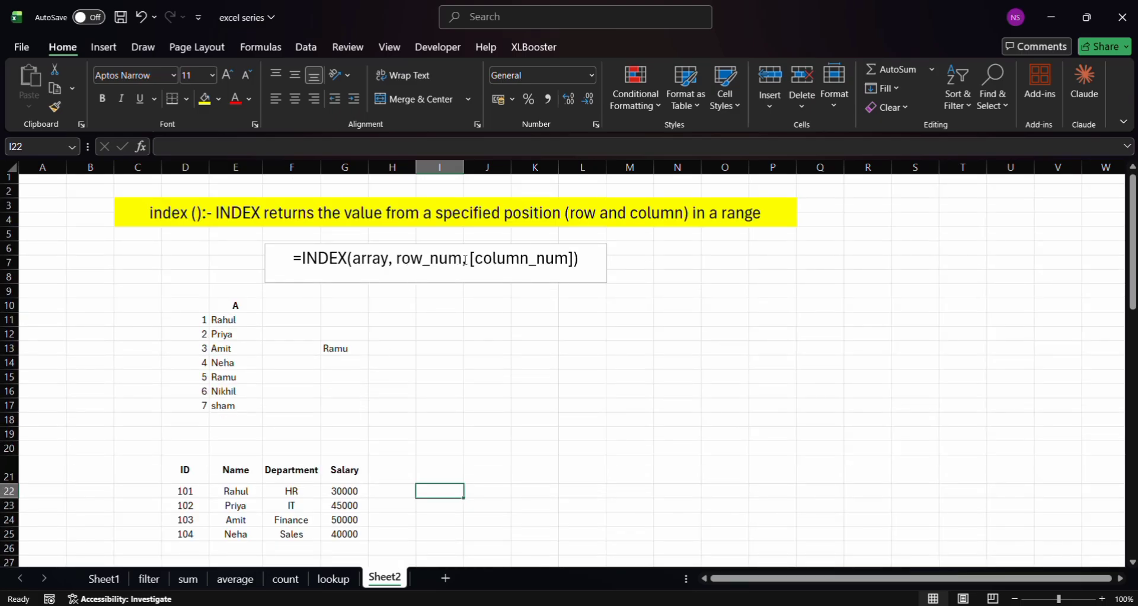
scroll(483, 353, down, 1)
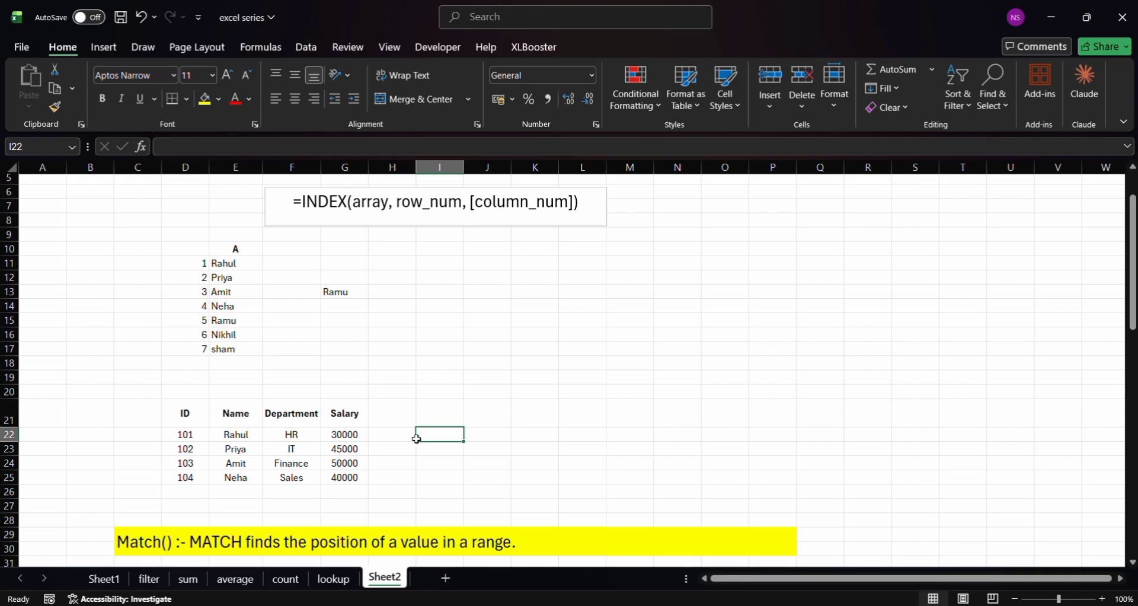
double_click(455, 435)
text(=)
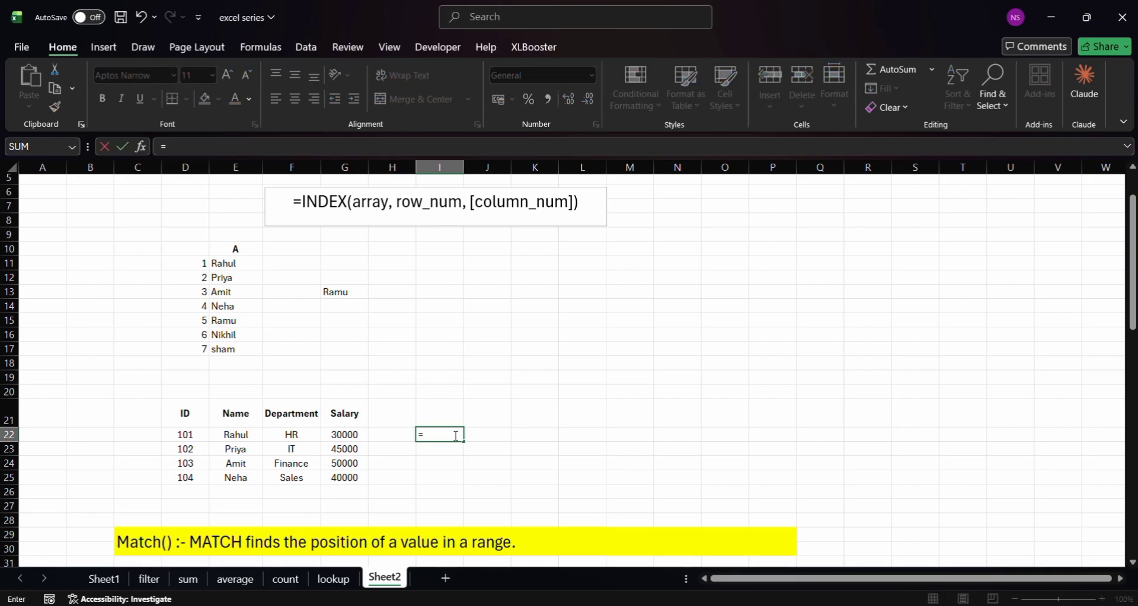
text(in)
key(Tab)
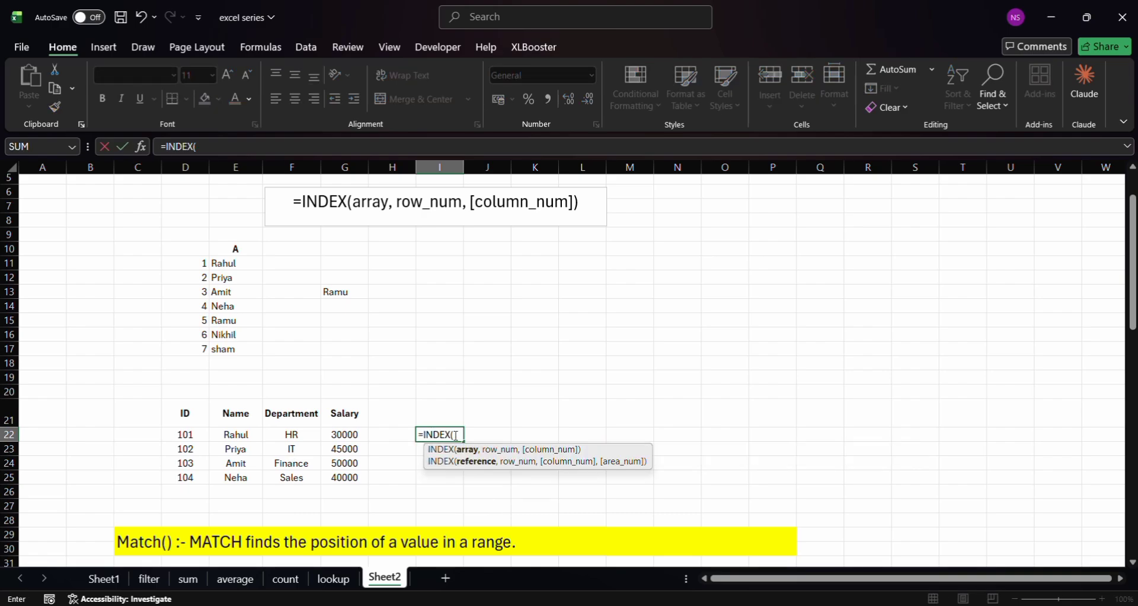
drag(184, 434, 350, 479)
text(,)
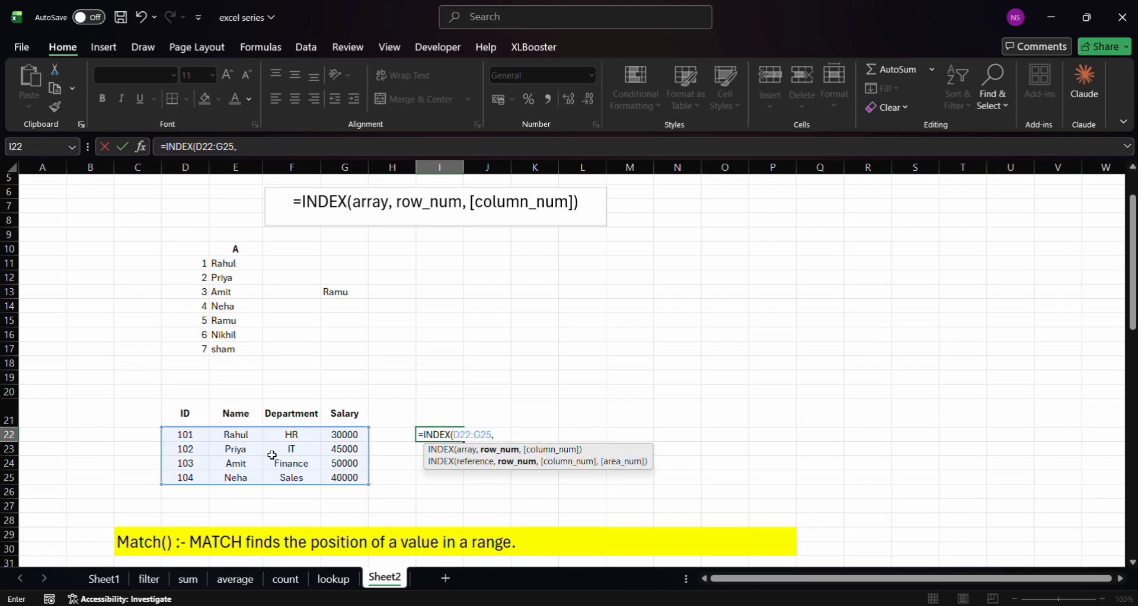
text(2,)
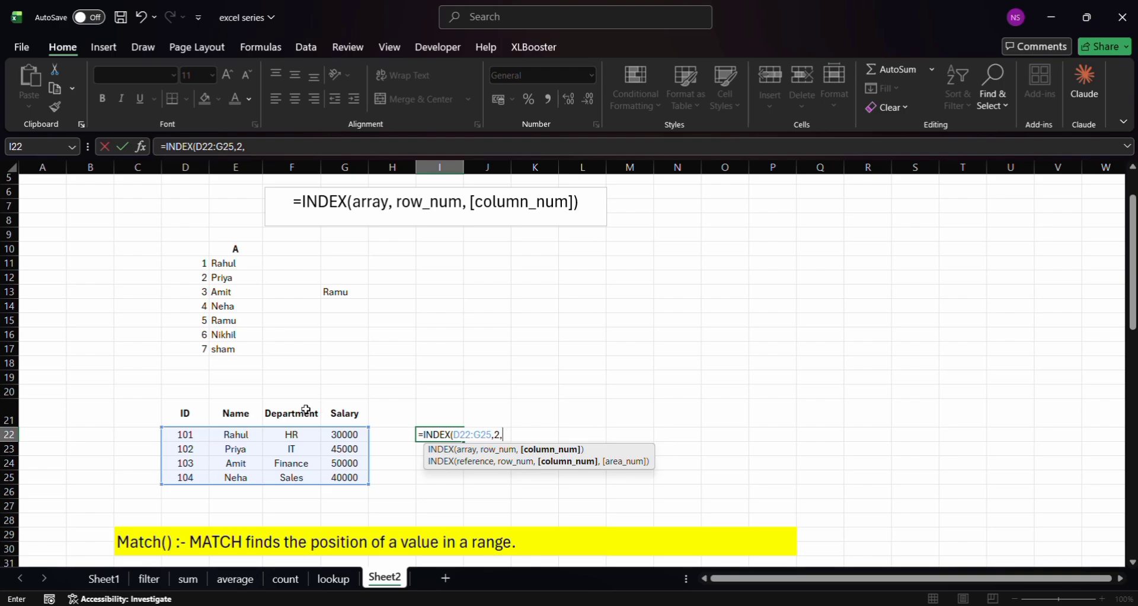
text(3))
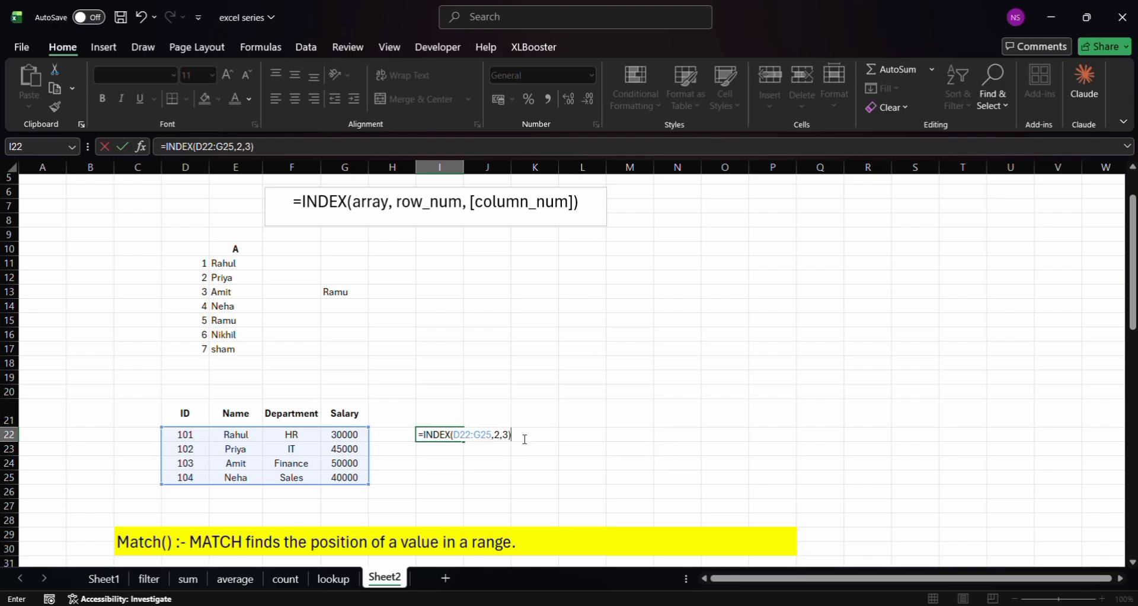
key(Return)
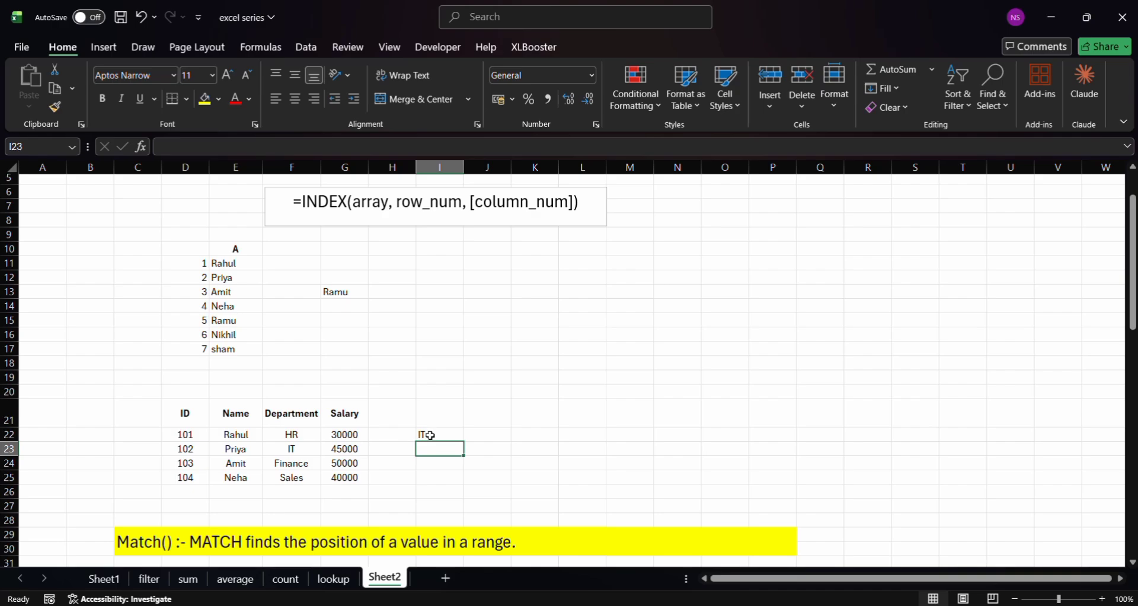
Review the MATCH definition, its syntax and the sample data around that section.
scroll(430, 435, down, 1)
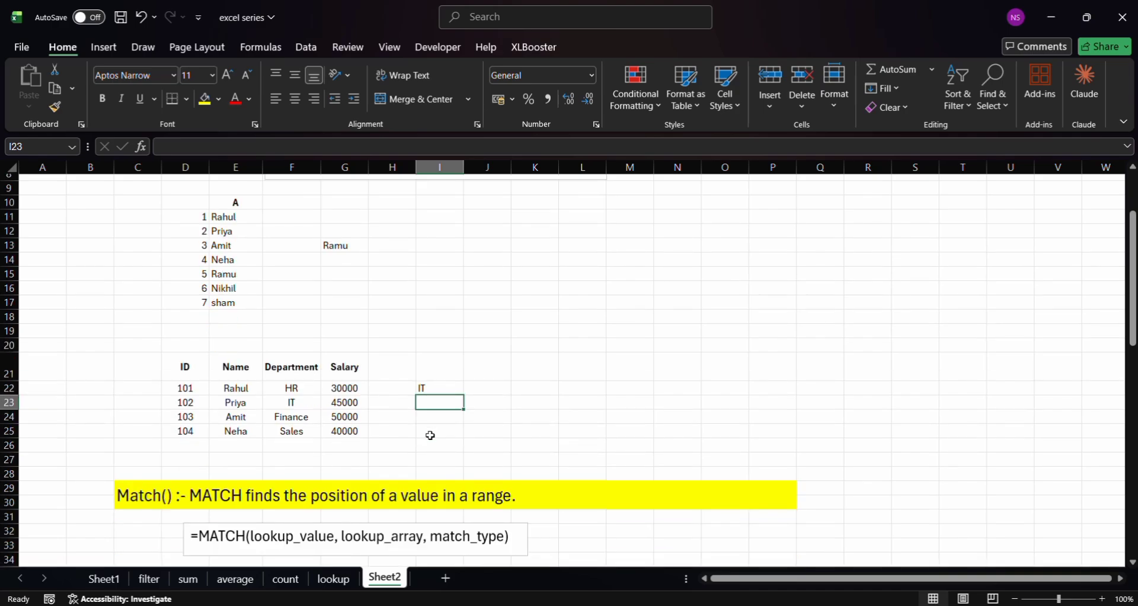
scroll(430, 436, down, 2)
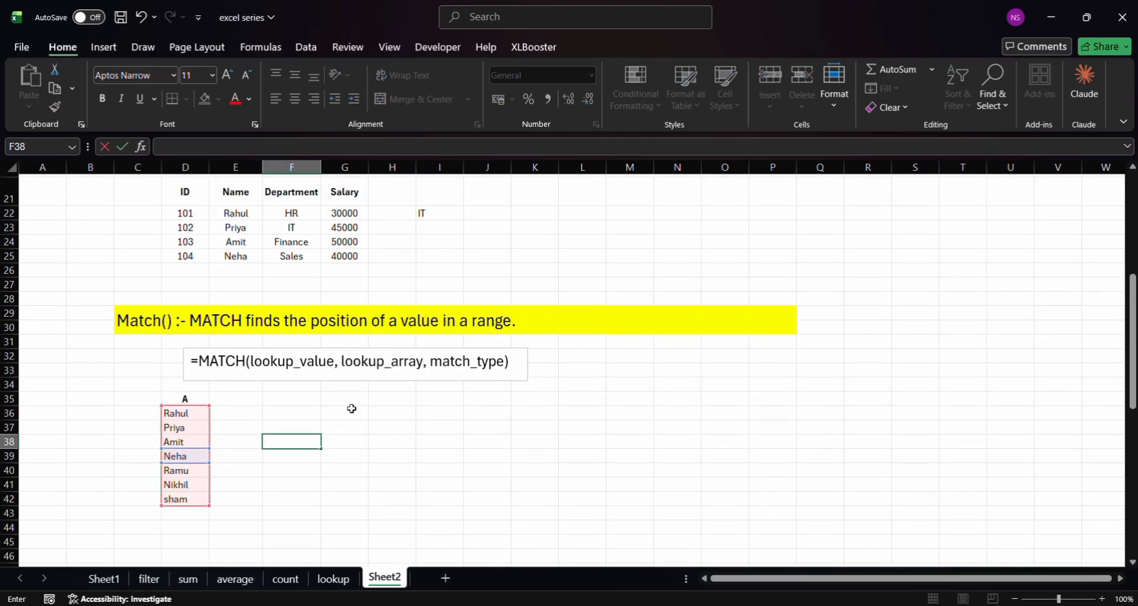
click(351, 409)
scroll(318, 436, down, 5)
scroll(338, 438, up, 3)
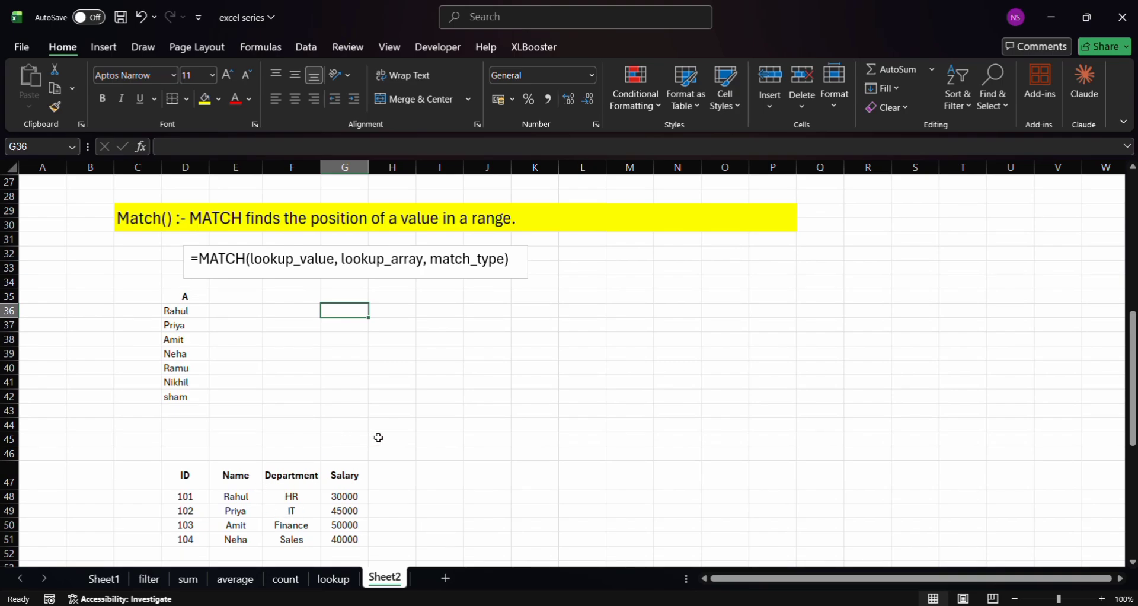
click(395, 426)
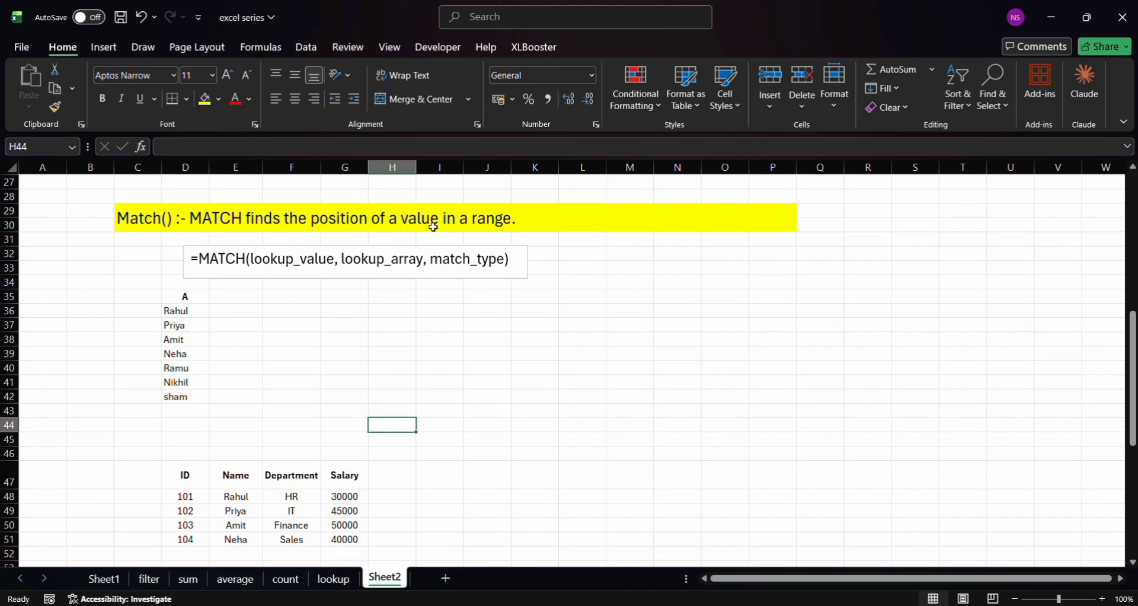
scroll(459, 226, up, 2)
scroll(459, 225, up, 2)
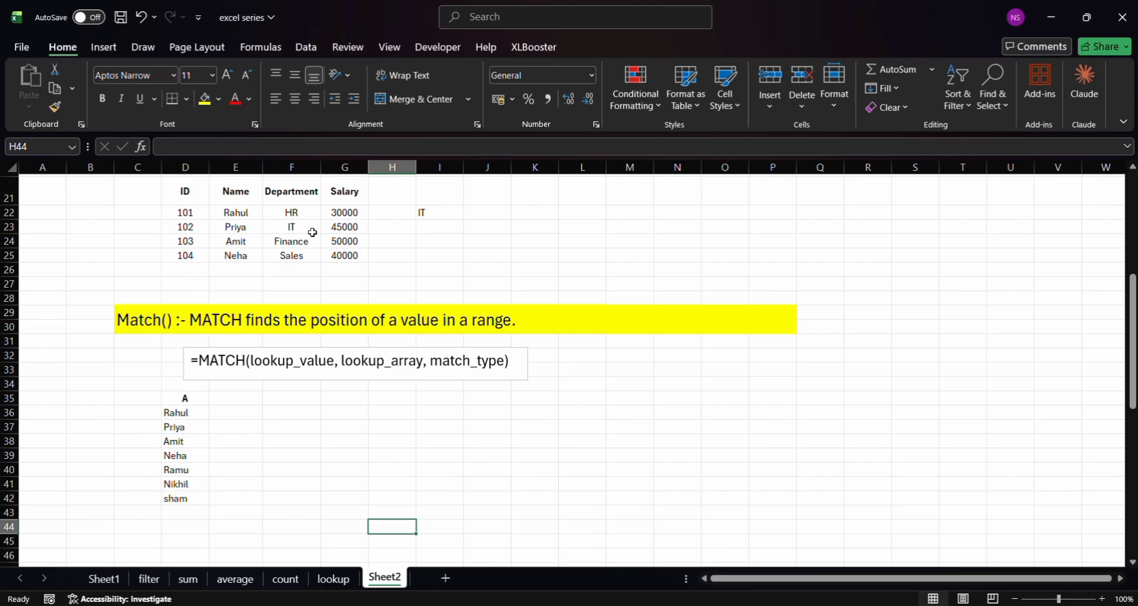
scroll(396, 364, down, 1)
scroll(393, 363, up, 1)
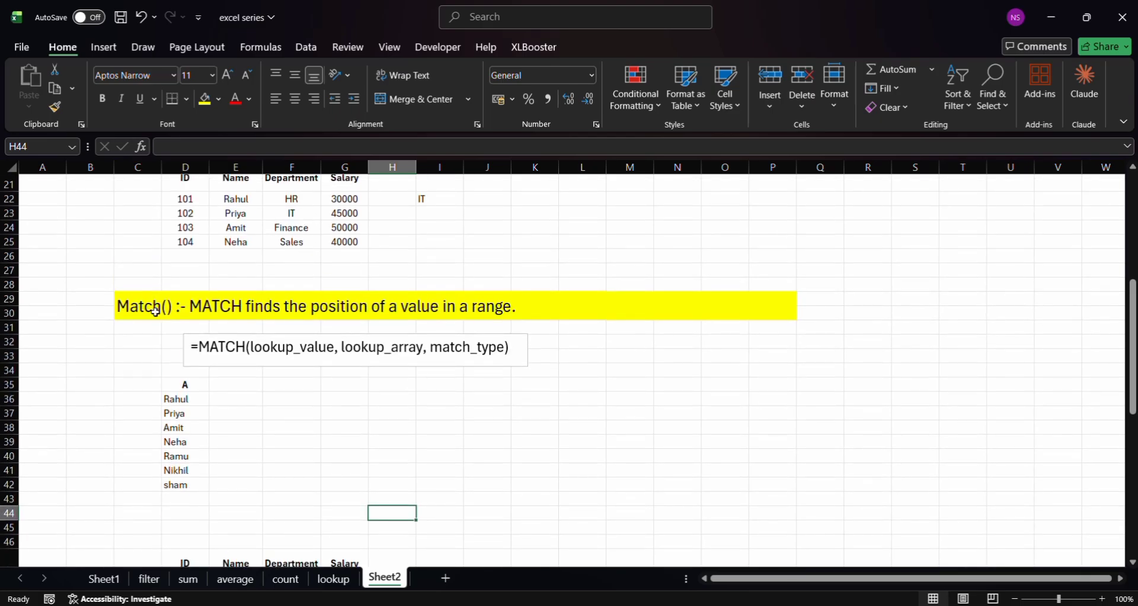
Enter =MATCH(I22,F48:F51,0) in cell G42 to find the INDEX result's exact position in the Department column.
click(342, 487)
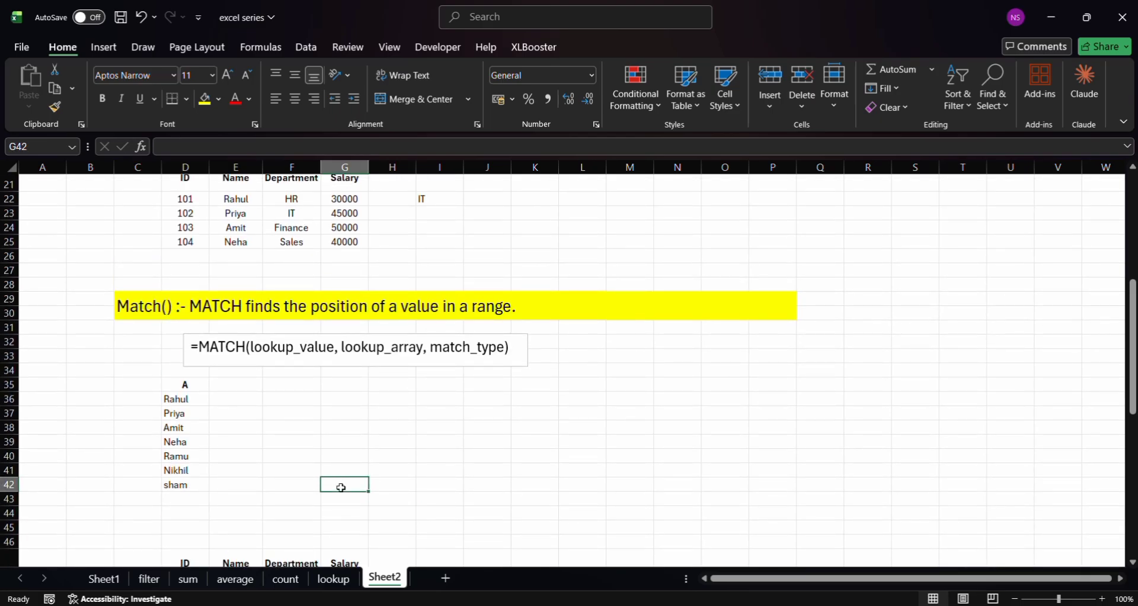
text(=ma)
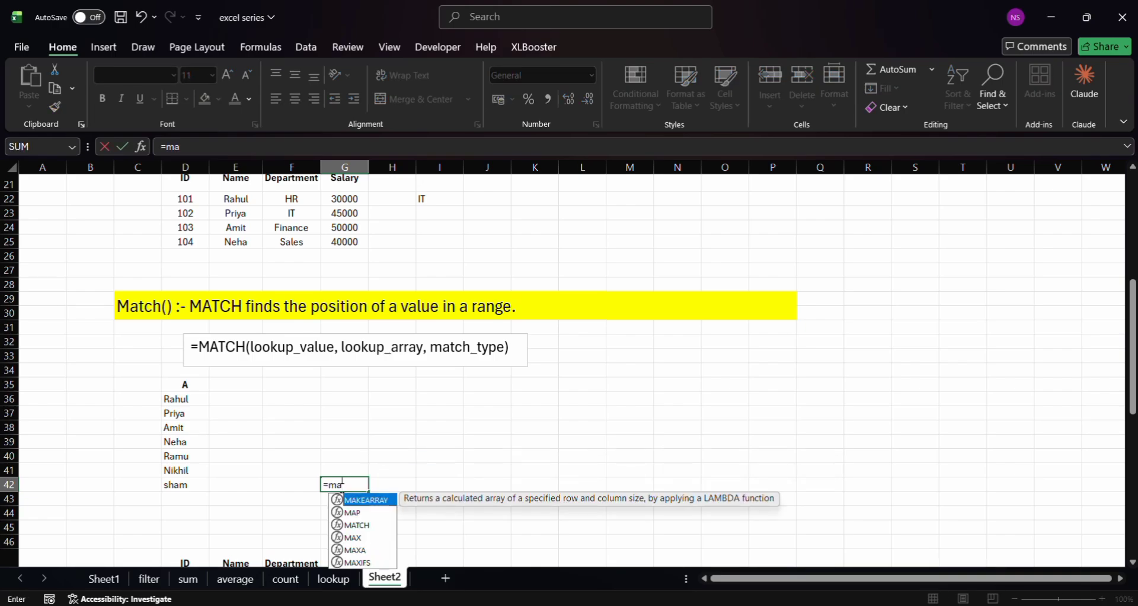
key(Down)
key(Down)
key(Tab)
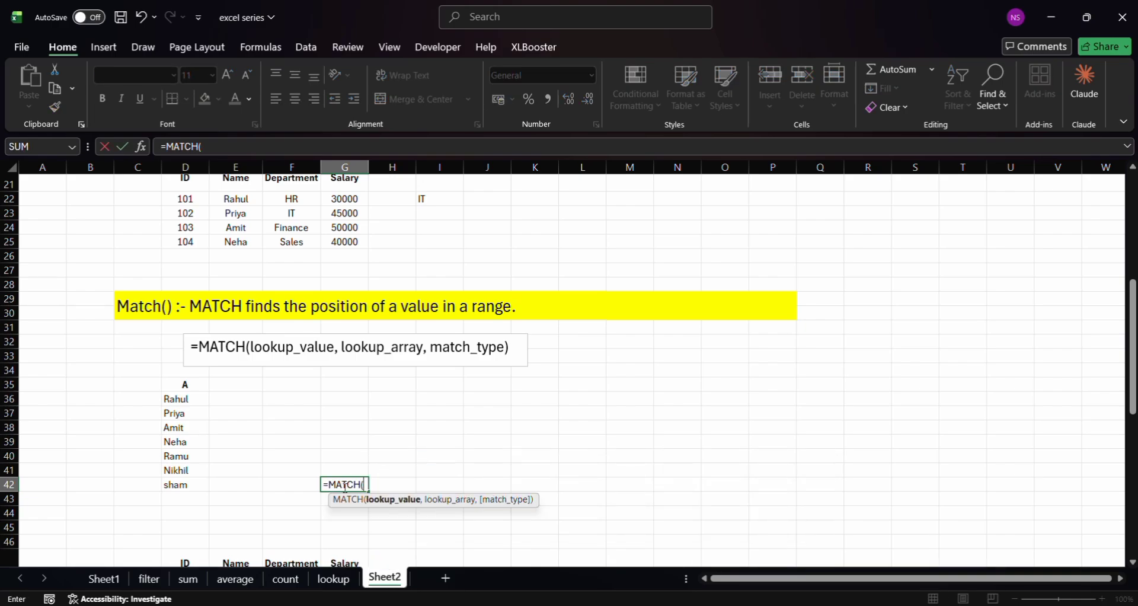
click(425, 198)
scroll(378, 386, down, 2)
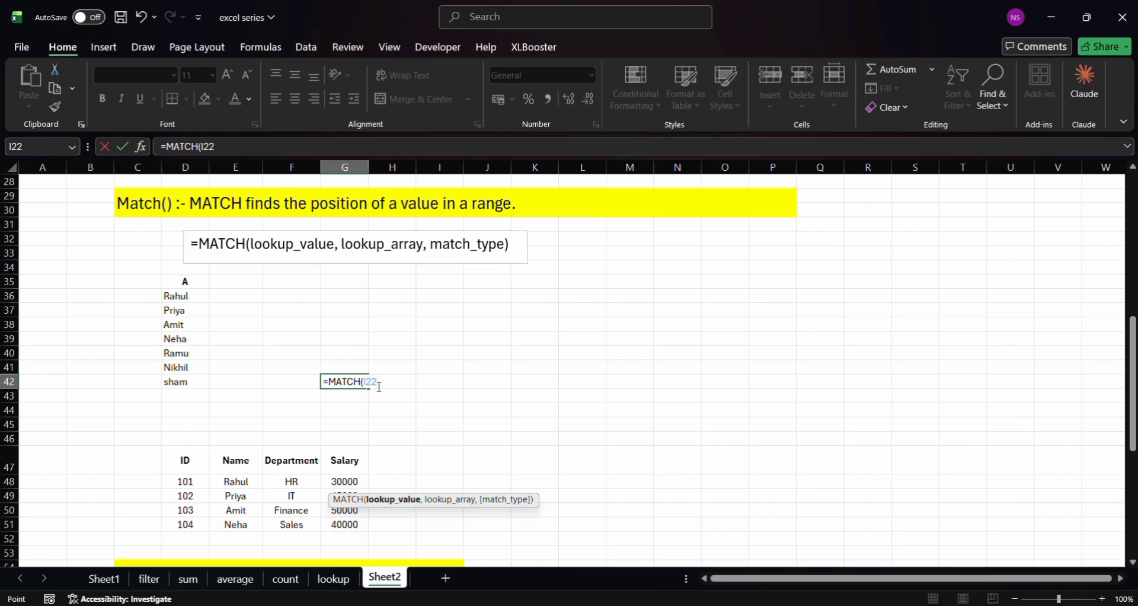
text(,)
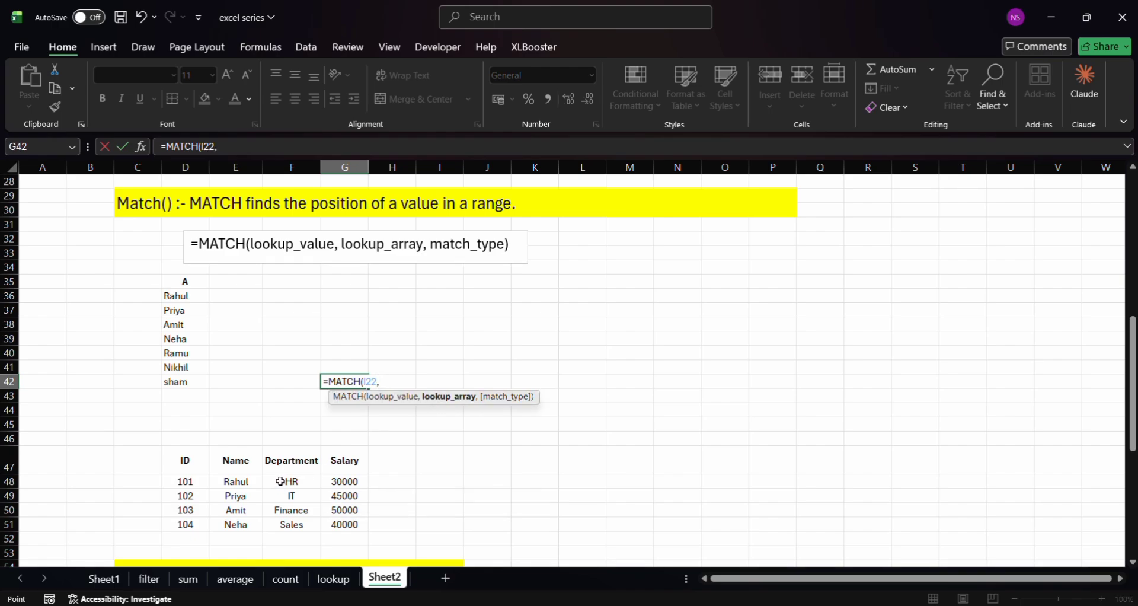
drag(281, 482, 291, 524)
text(,)
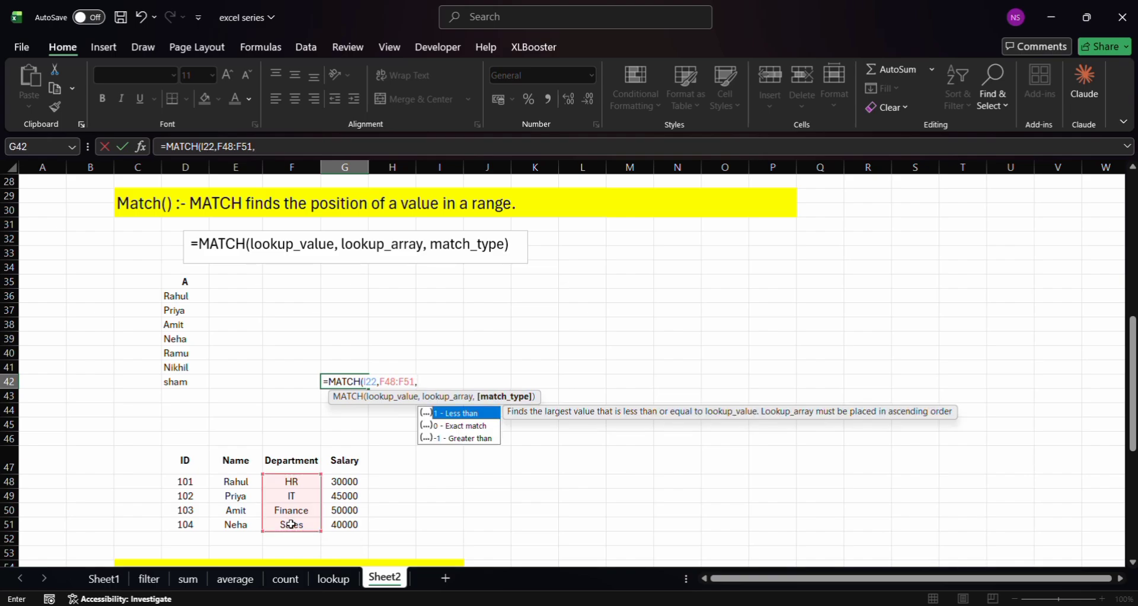
key(Down)
key(Tab)
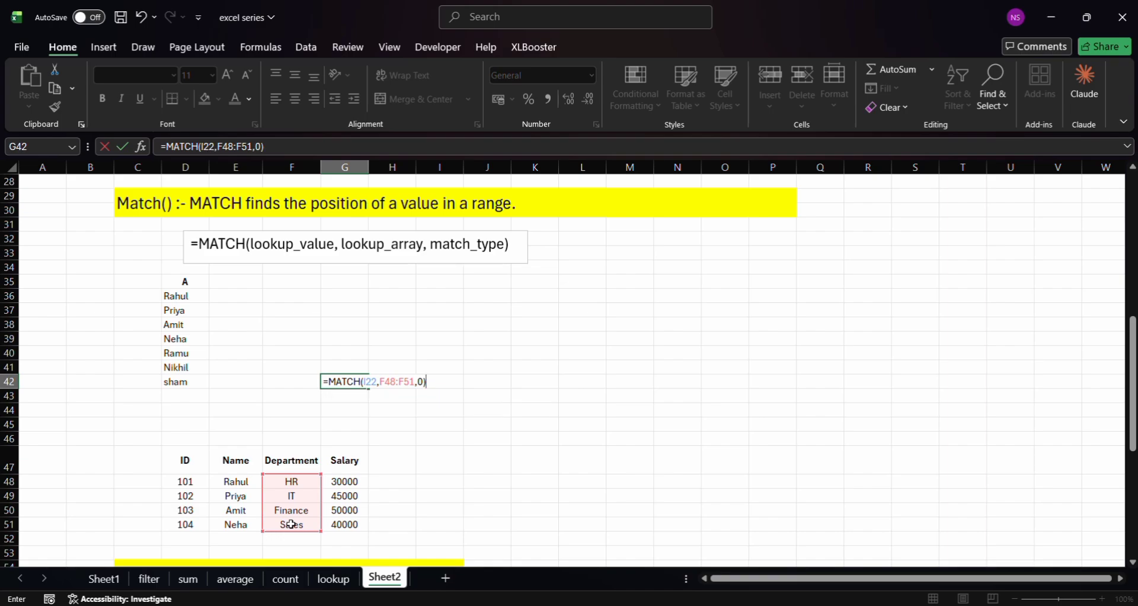
key(Left)
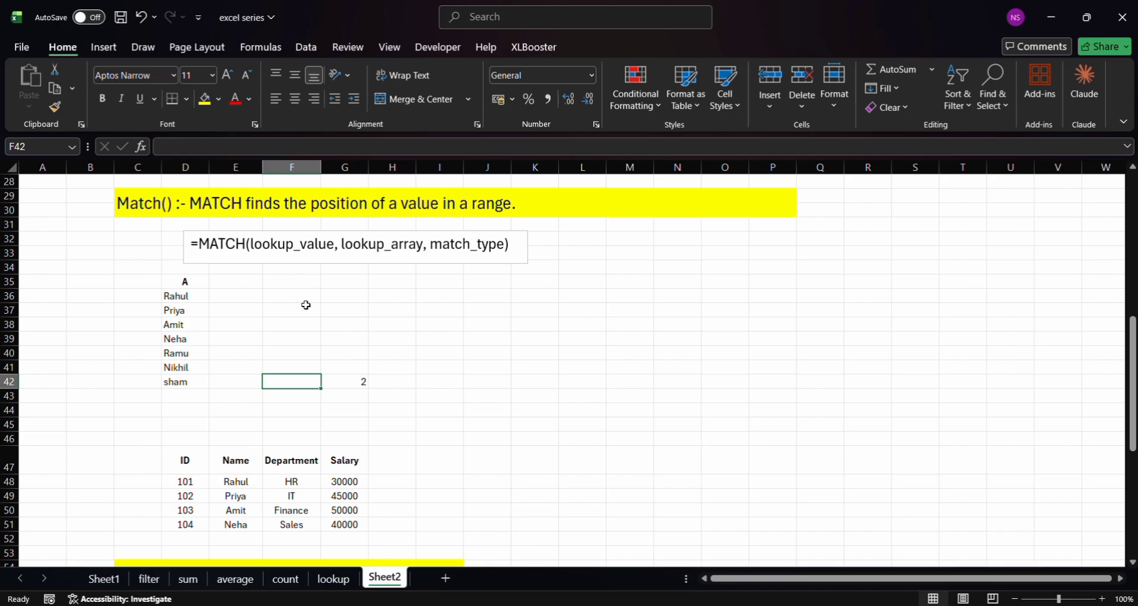
Enter =MATCH(D39,D36:D42,0) in cell F38 to find the exact position of the D39 name in the list.
click(289, 322)
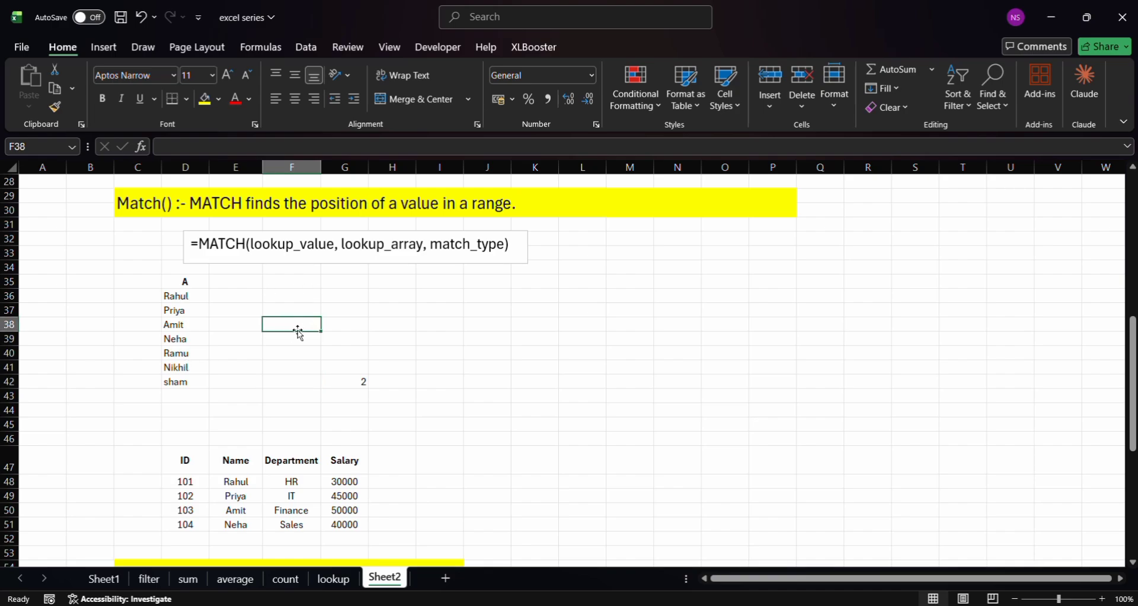
double_click(306, 324)
text(=msatc)
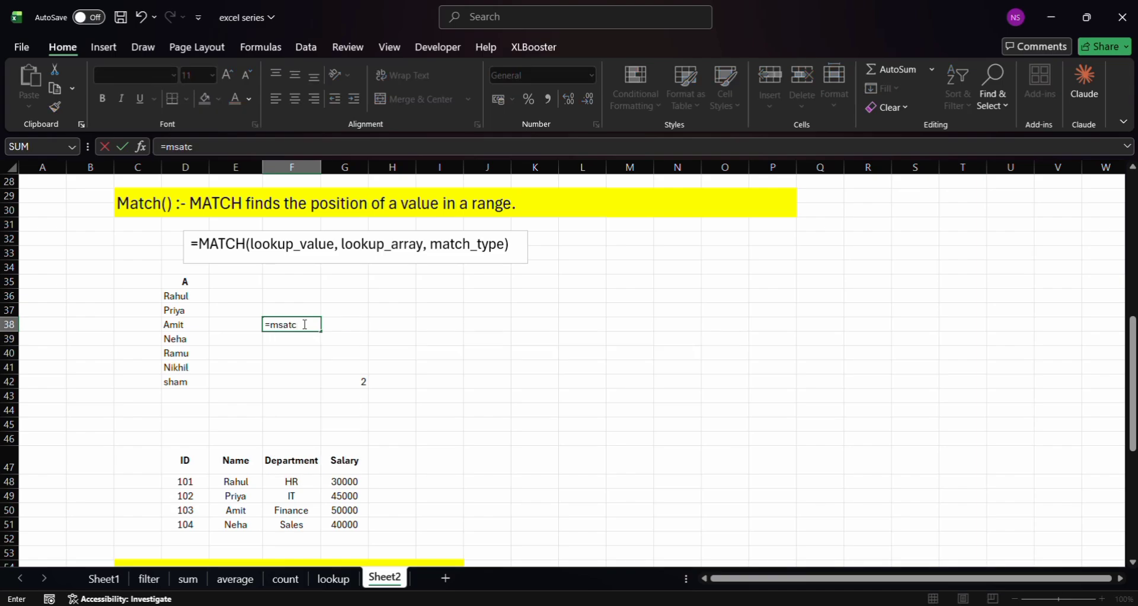
key(BackSpace)
key(BackSpace)
key(BackSpace)
key(BackSpace)
text(atch()
click(184, 343)
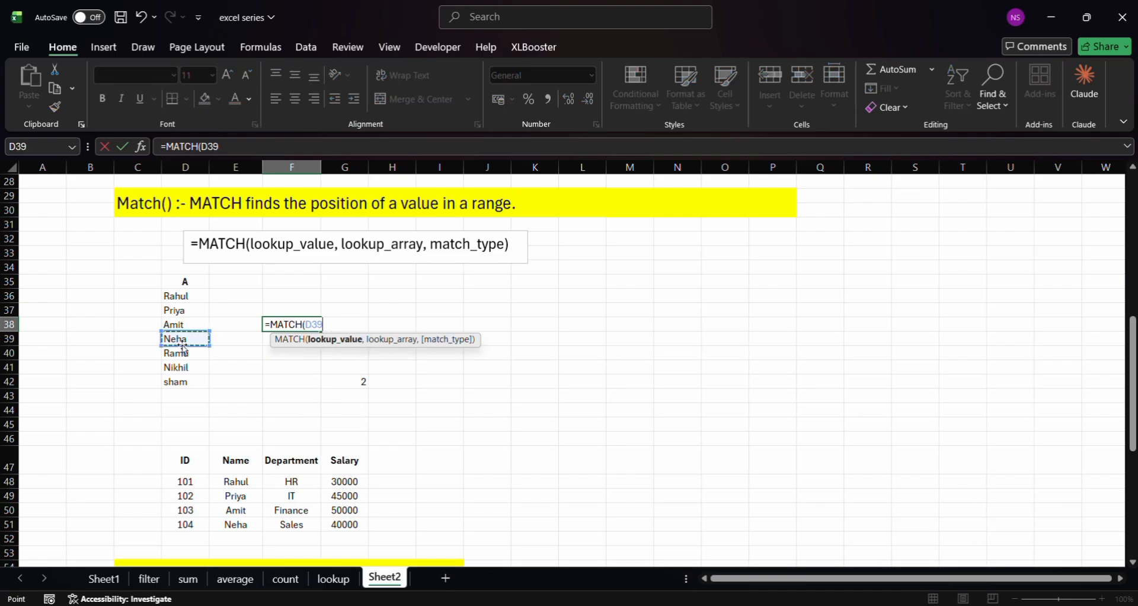
text(,)
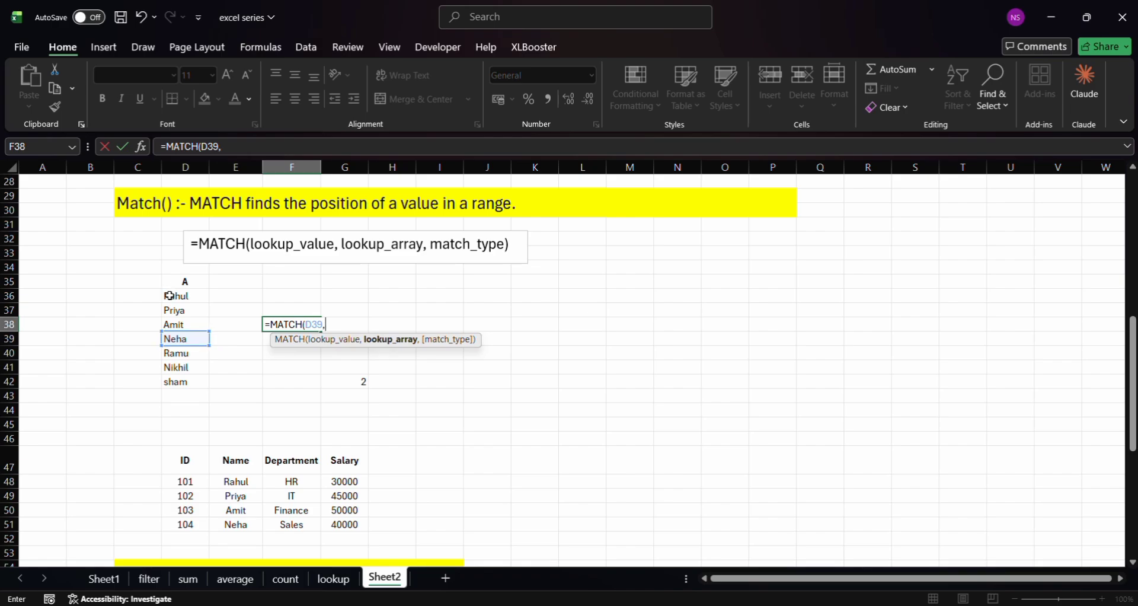
drag(170, 295, 187, 380)
text(,)
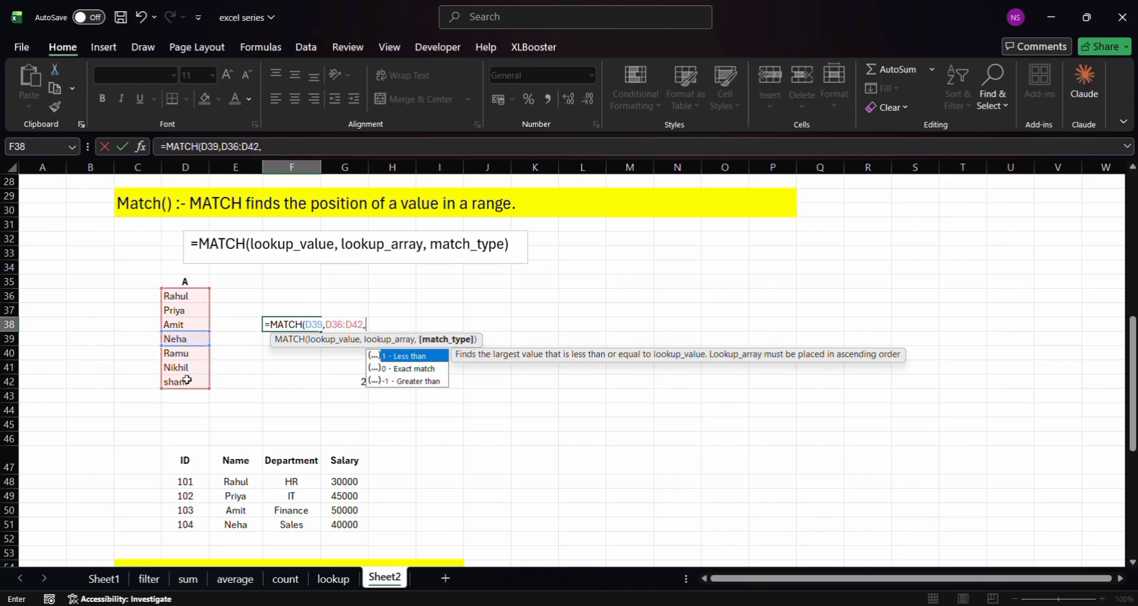
key(Down)
key(Tab)
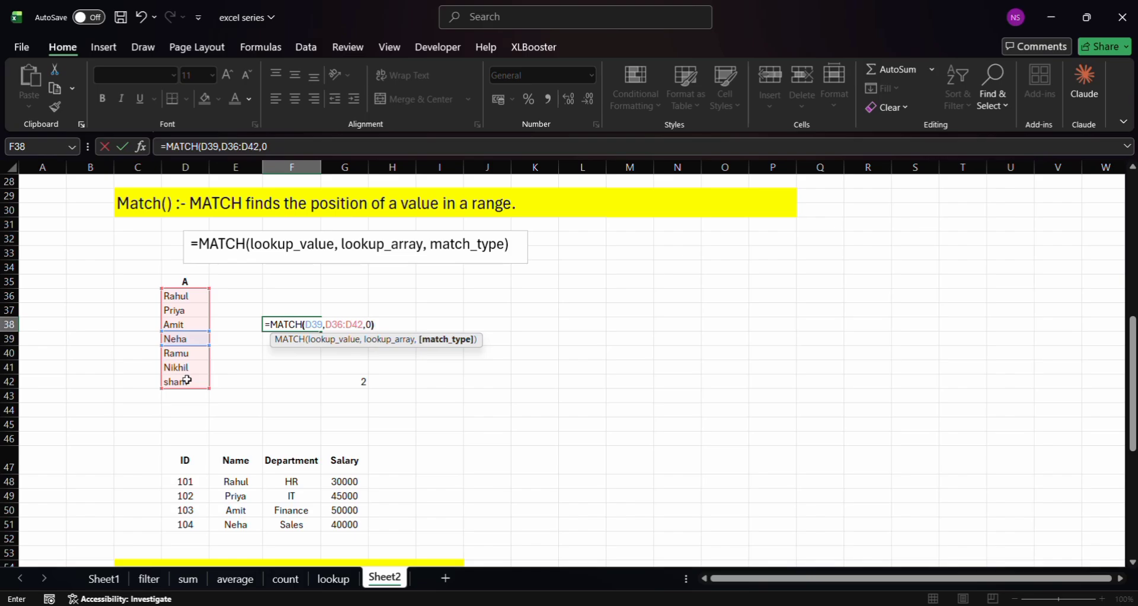
key(Return)
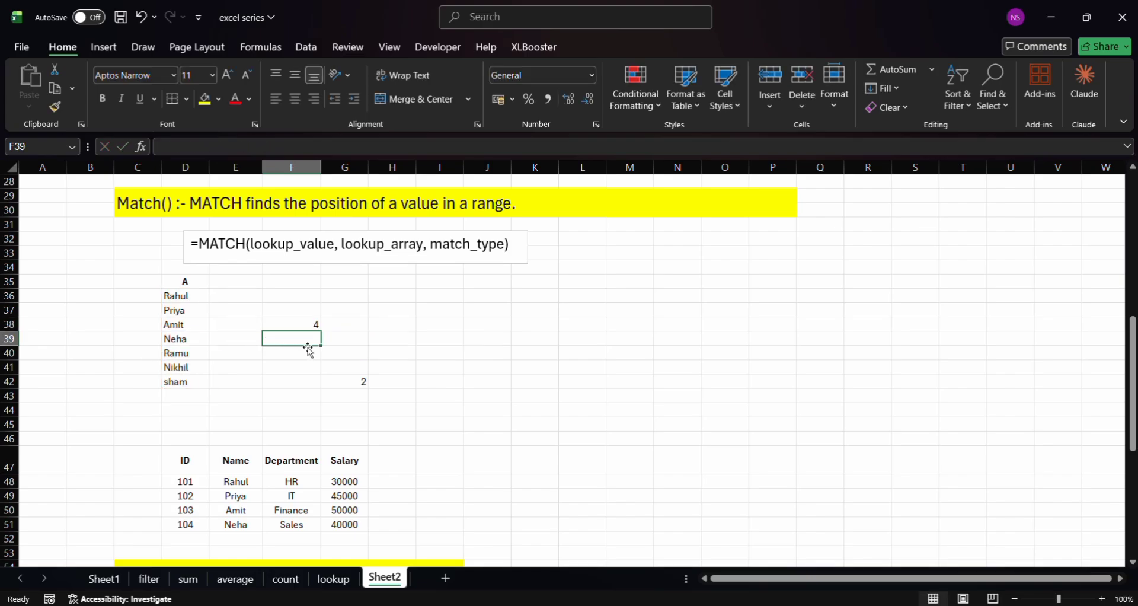
Review the INDEX and MATCH sections and their examples, down to the table for using both functions together.
scroll(310, 352, down, 7)
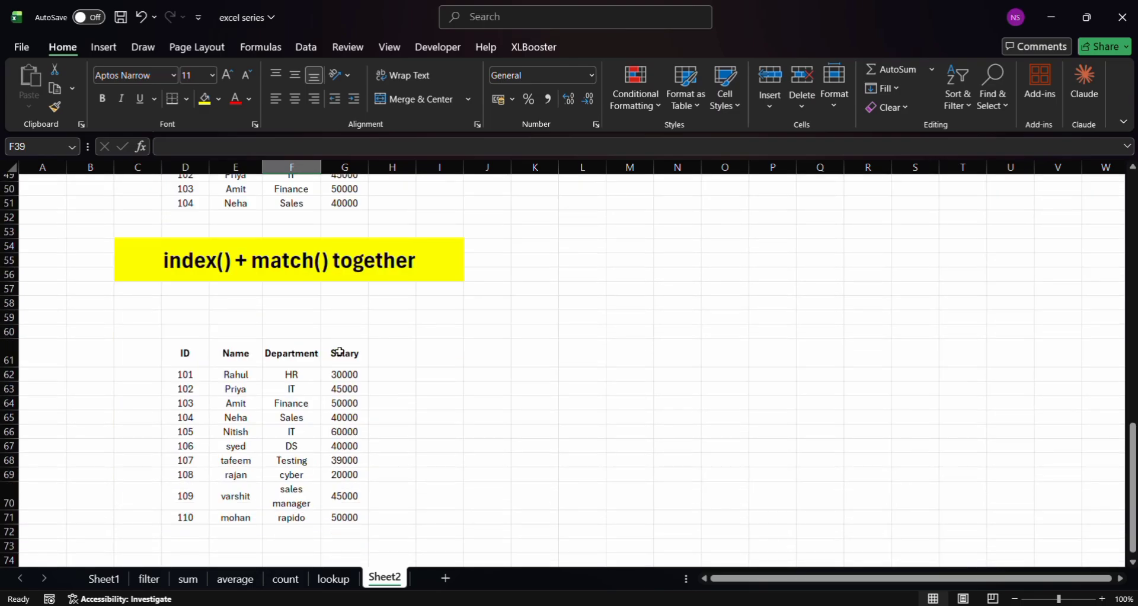
scroll(339, 352, up, 14)
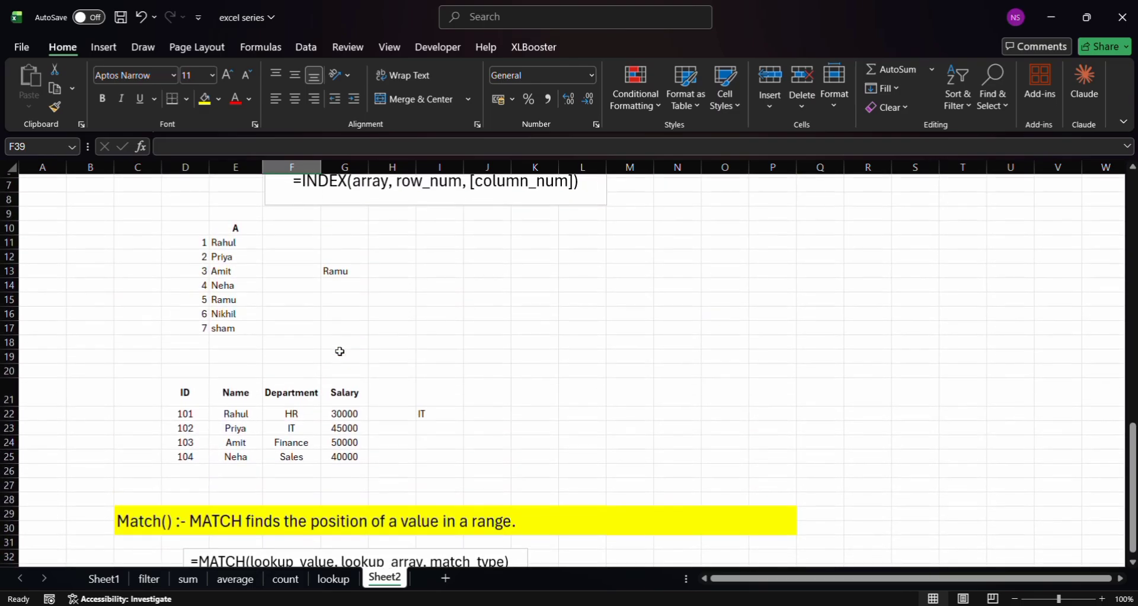
scroll(339, 352, up, 2)
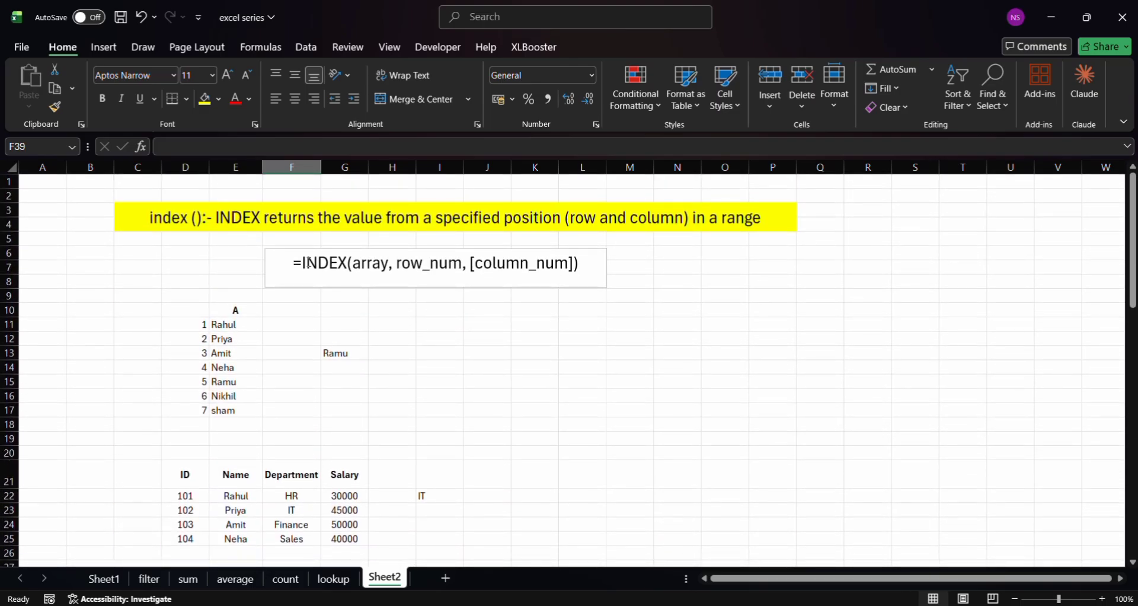
scroll(343, 348, down, 1)
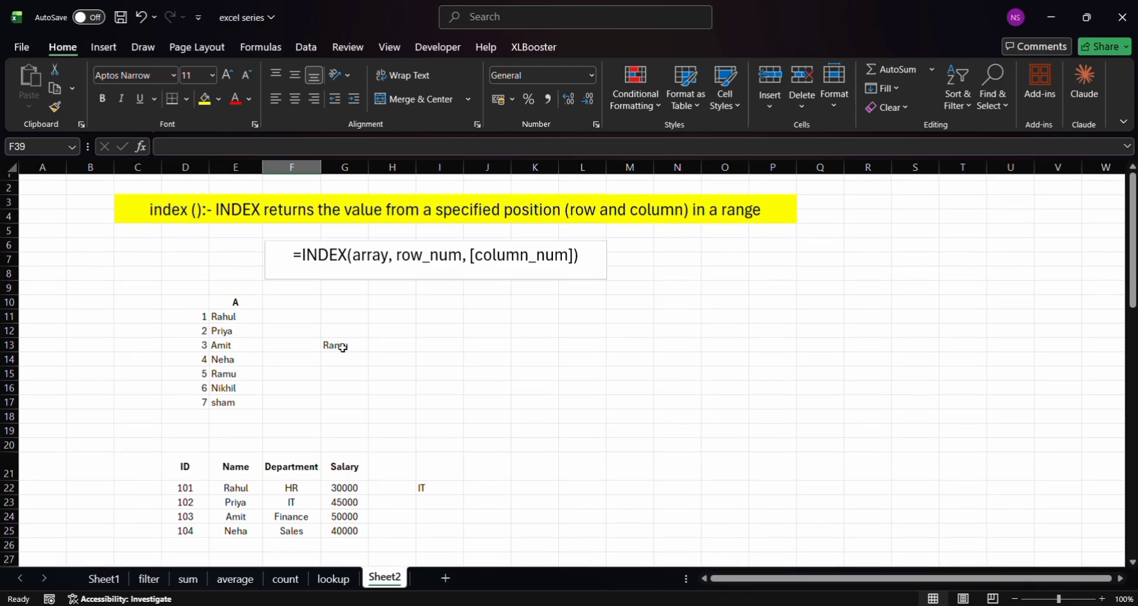
scroll(341, 346, down, 8)
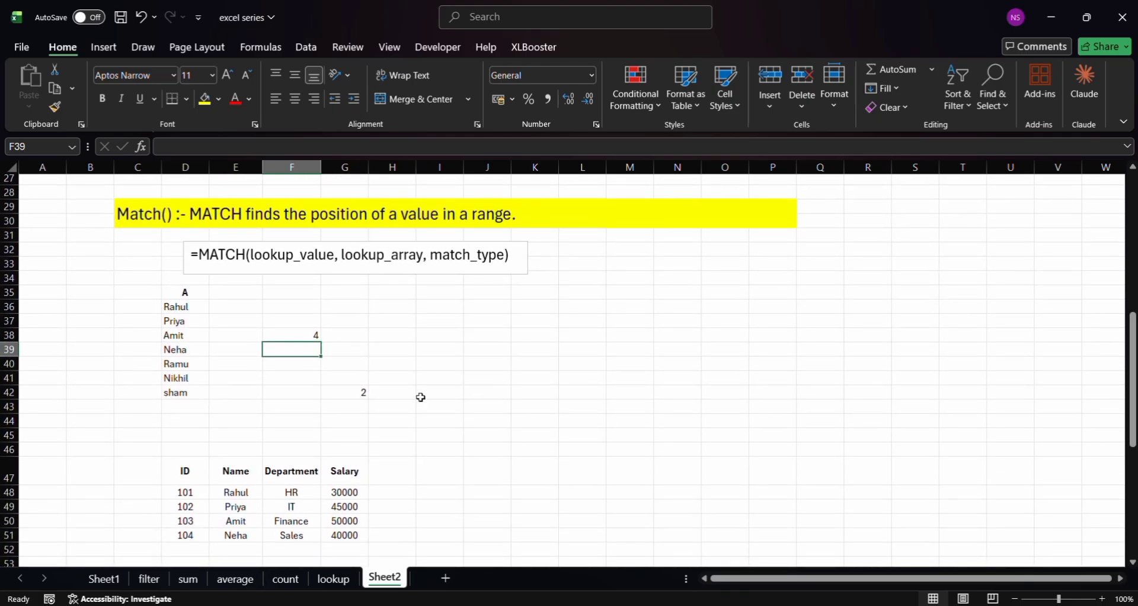
scroll(421, 397, down, 1)
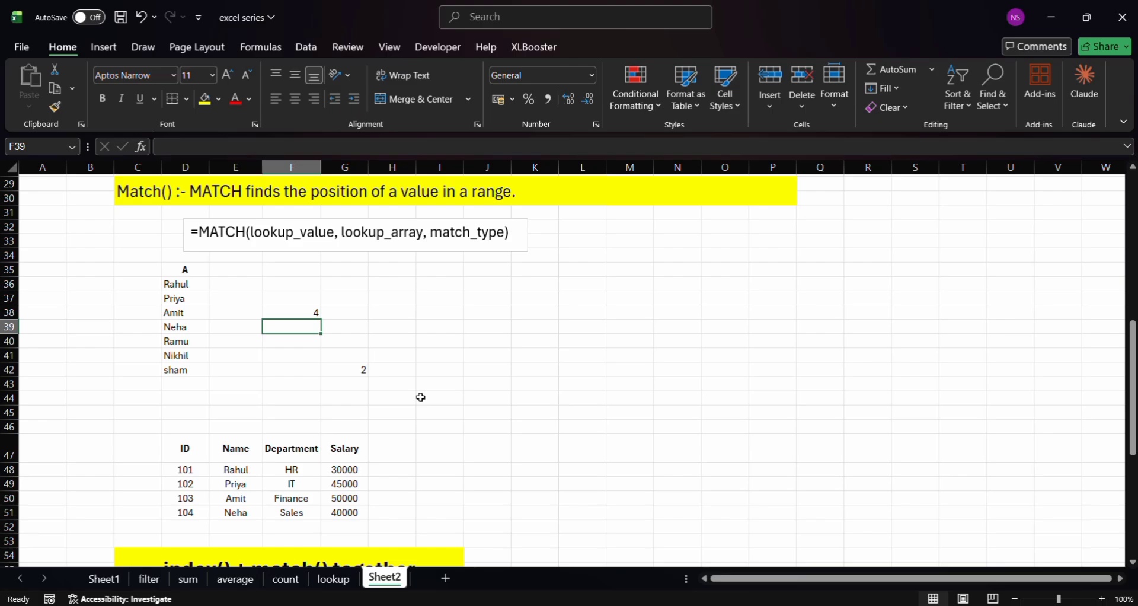
scroll(421, 397, down, 1)
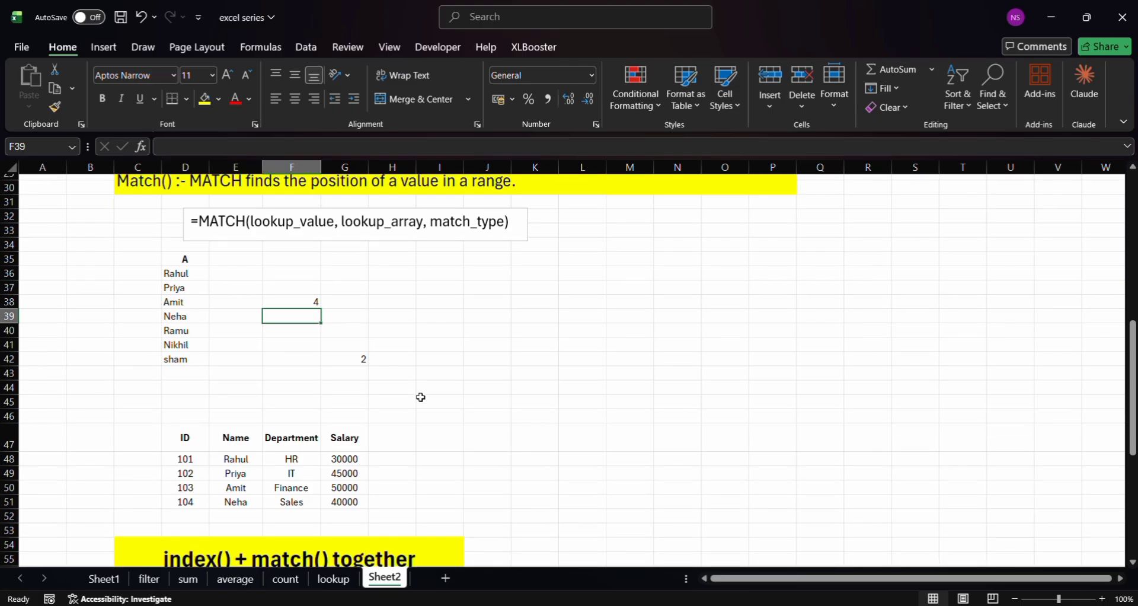
scroll(421, 397, down, 8)
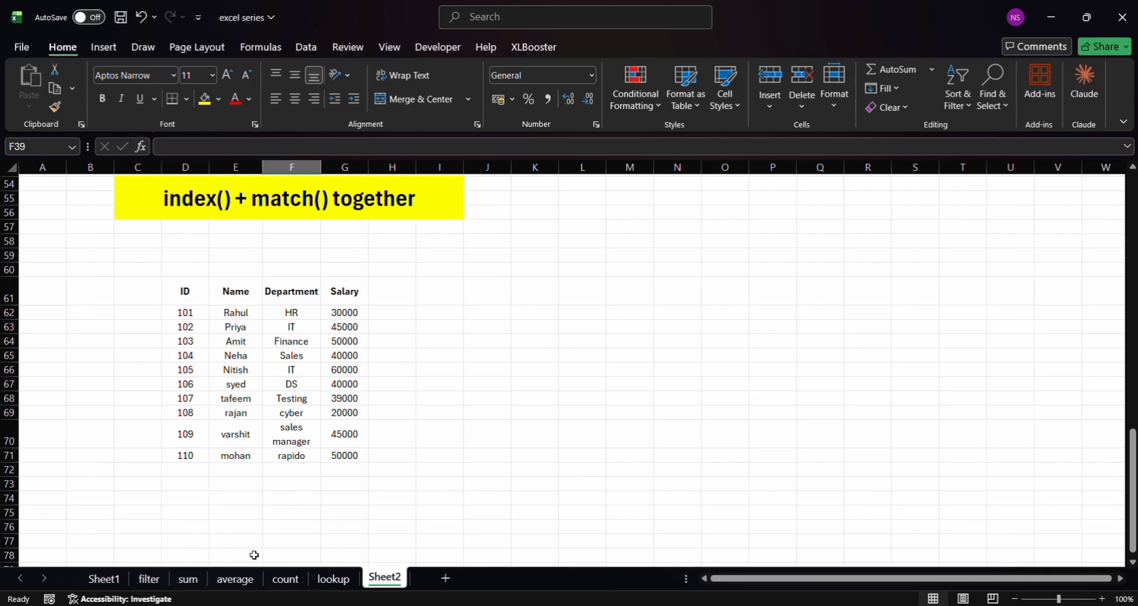
click(476, 434)
text(=inde)
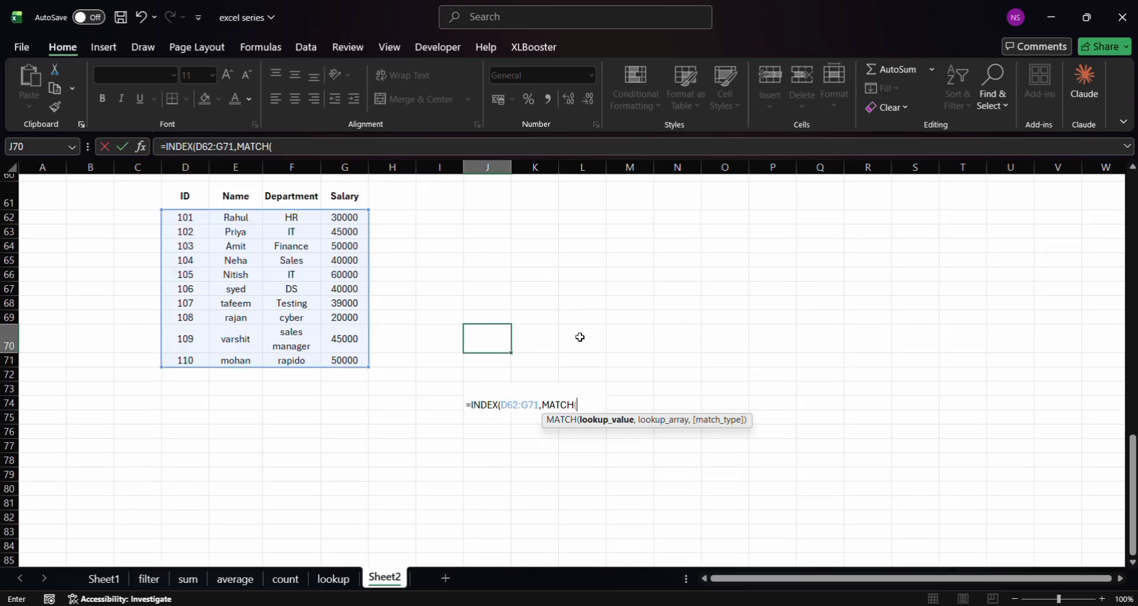
key(ctrl+a)
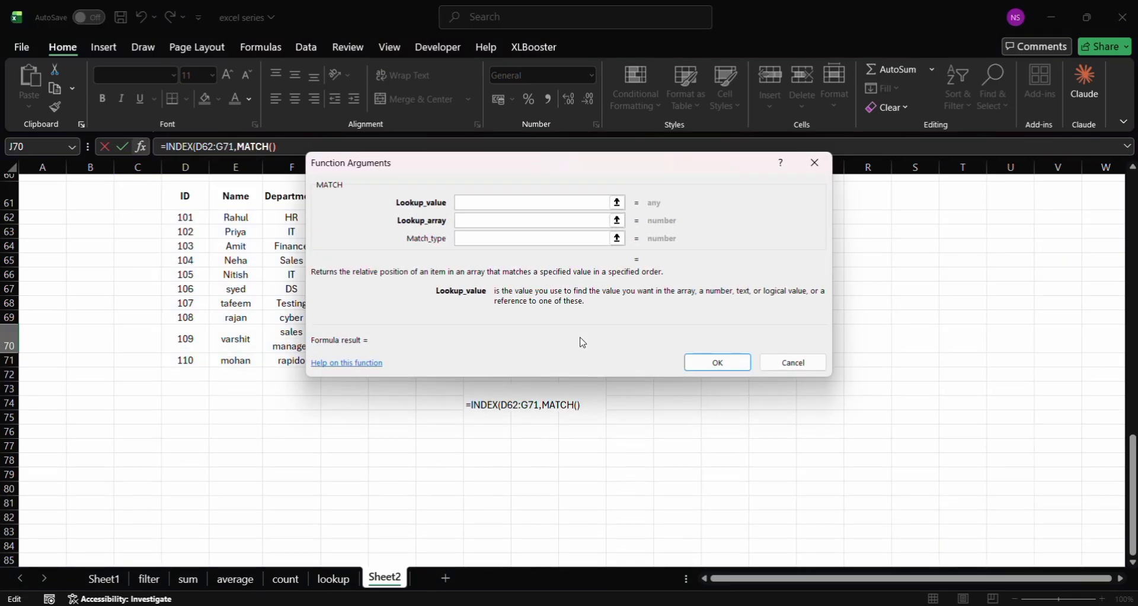
click(792, 362)
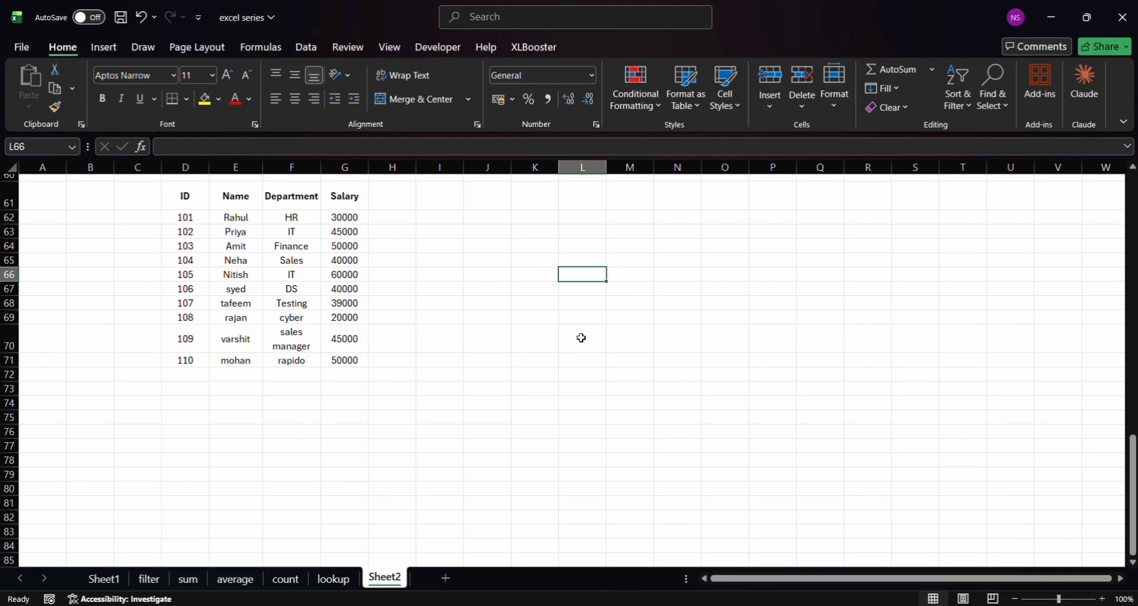
Enter the employee name from the last table row in cell L66 as the lookup value.
text(mohan)
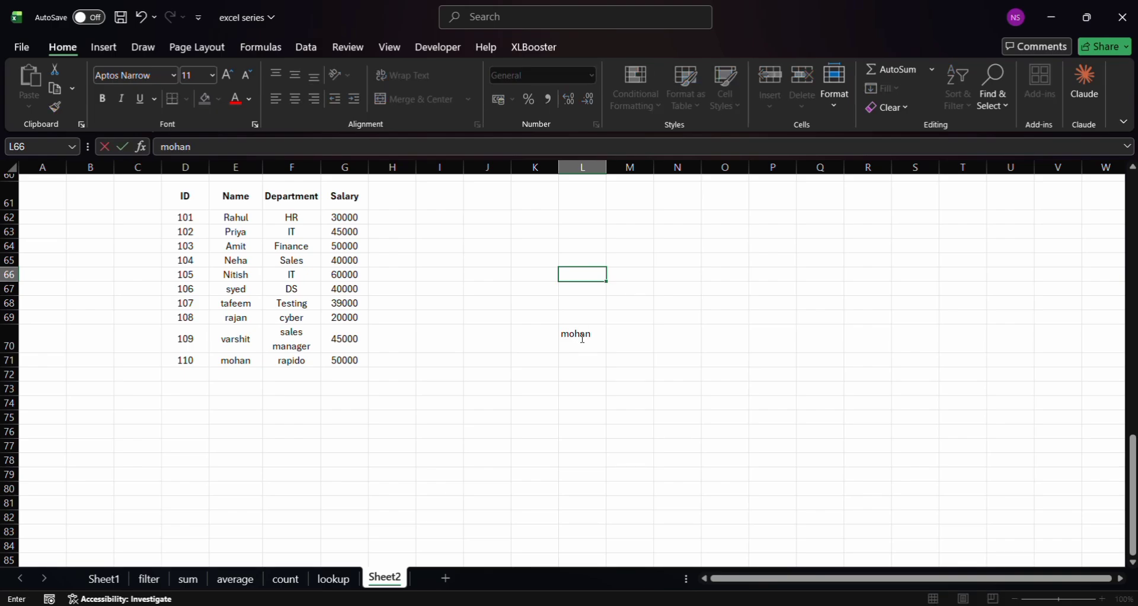
key(Return)
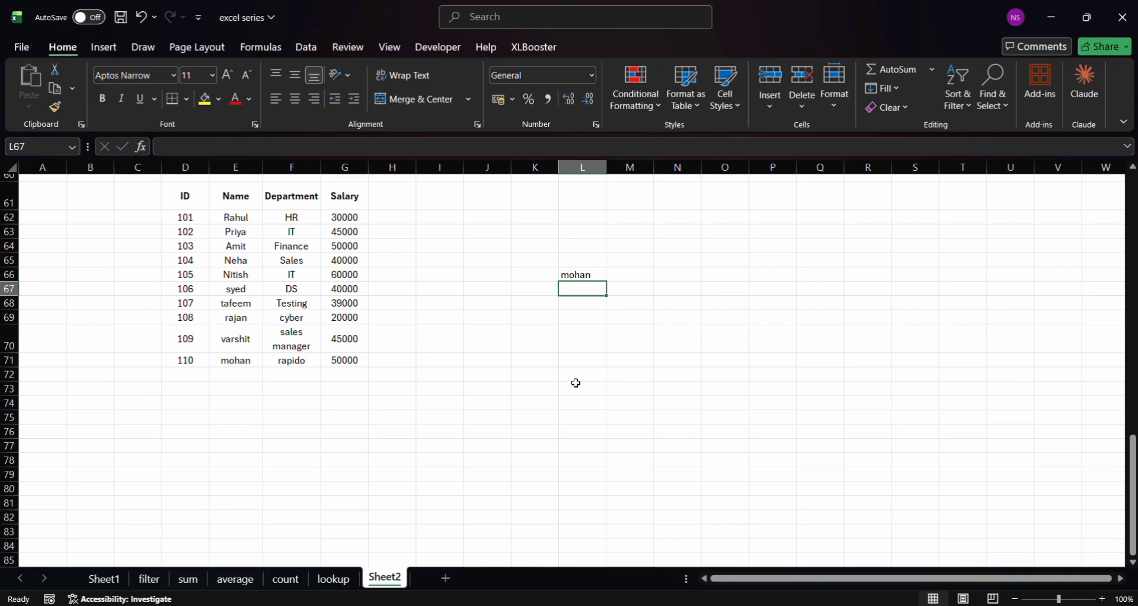
key(Down)
key(Down)
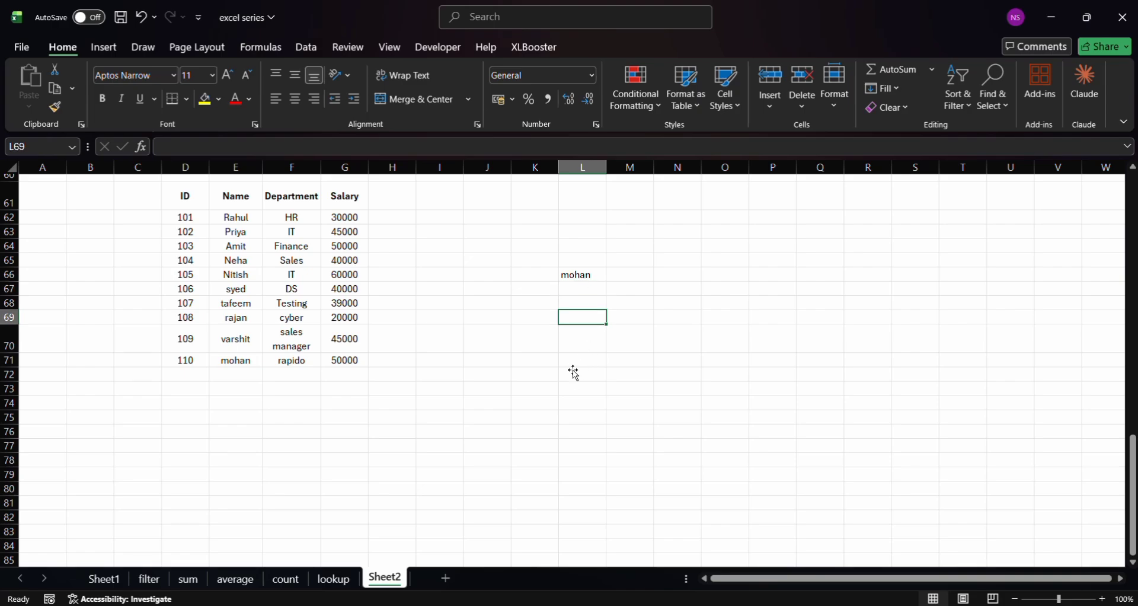
key(Up)
key(Up)
key(Up)
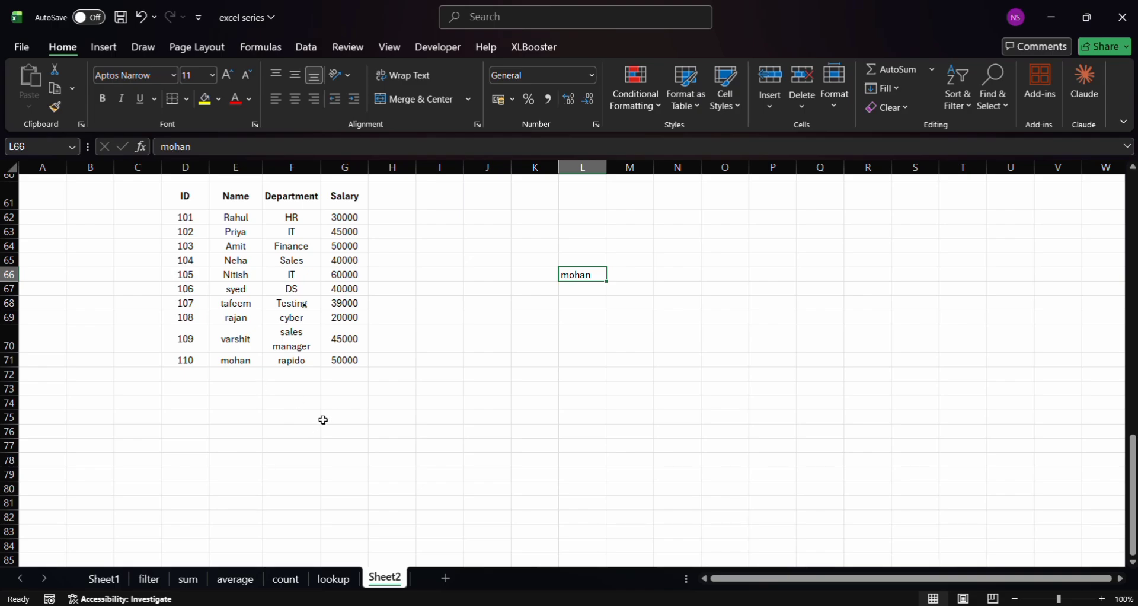
key(Left)
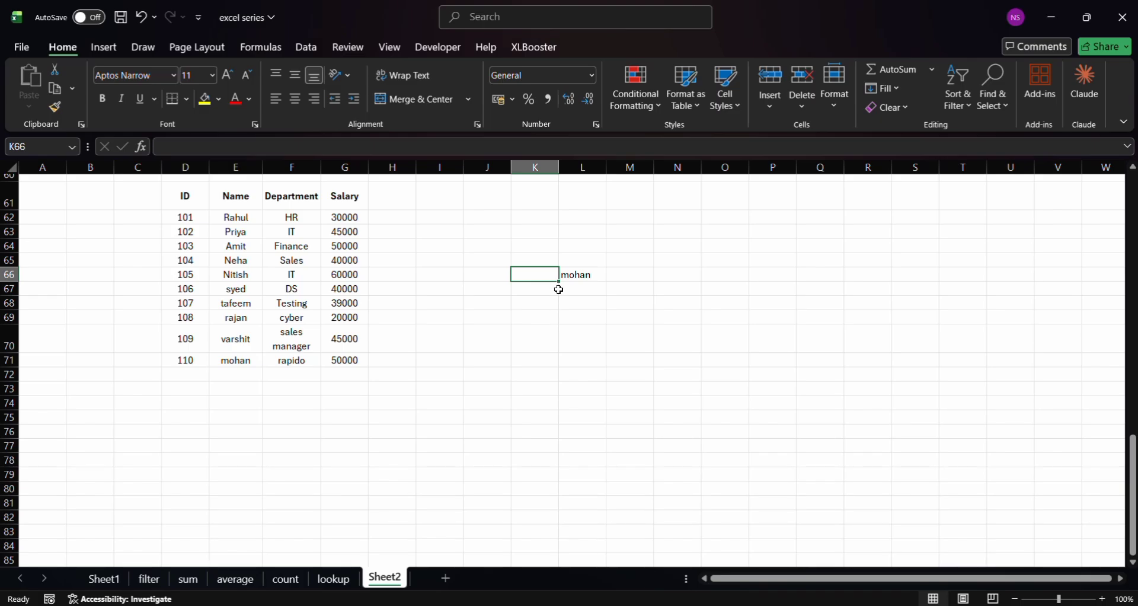
key(Up)
key(Right)
key(Down)
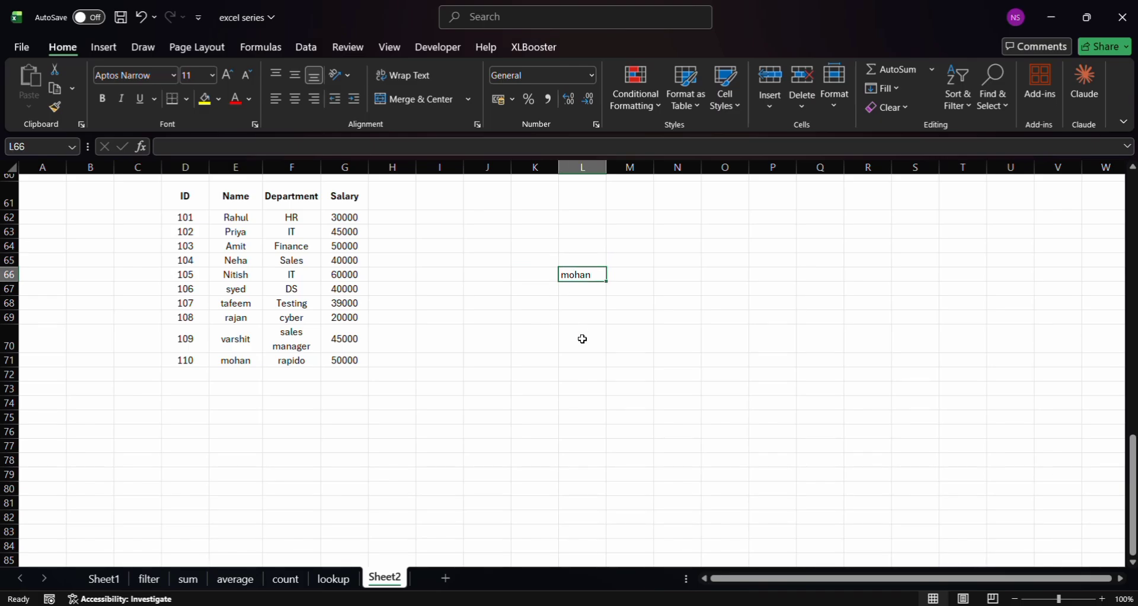
Start an INDEX formula in cell K61 with the employee table range D62:G71 as its array.
scroll(584, 342, up, 4)
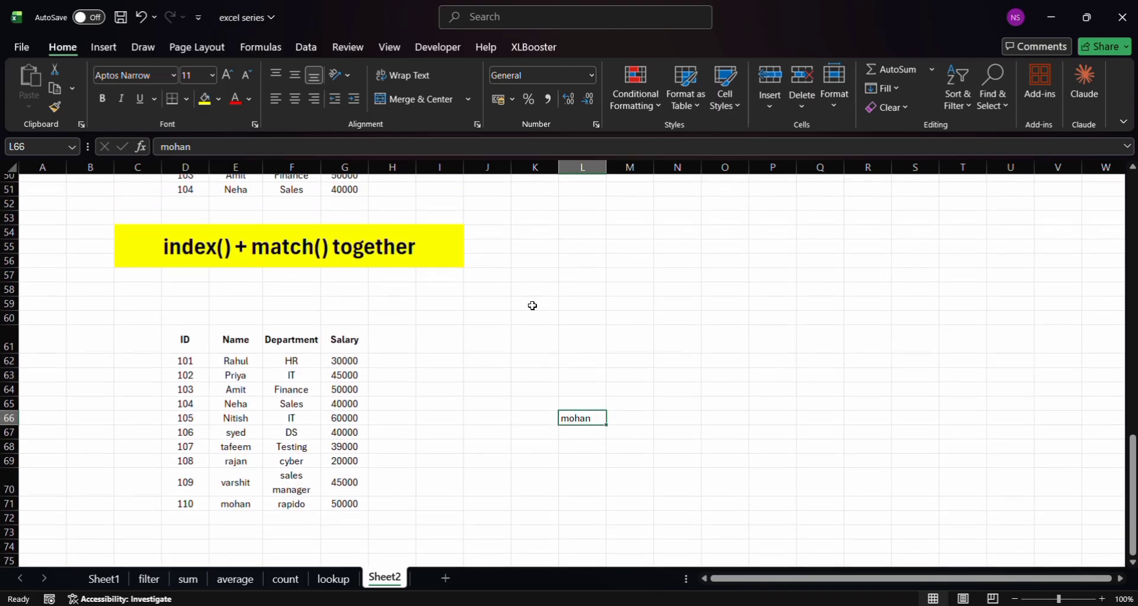
click(533, 345)
text(=INDEX()
drag(187, 364, 349, 507)
text(,)
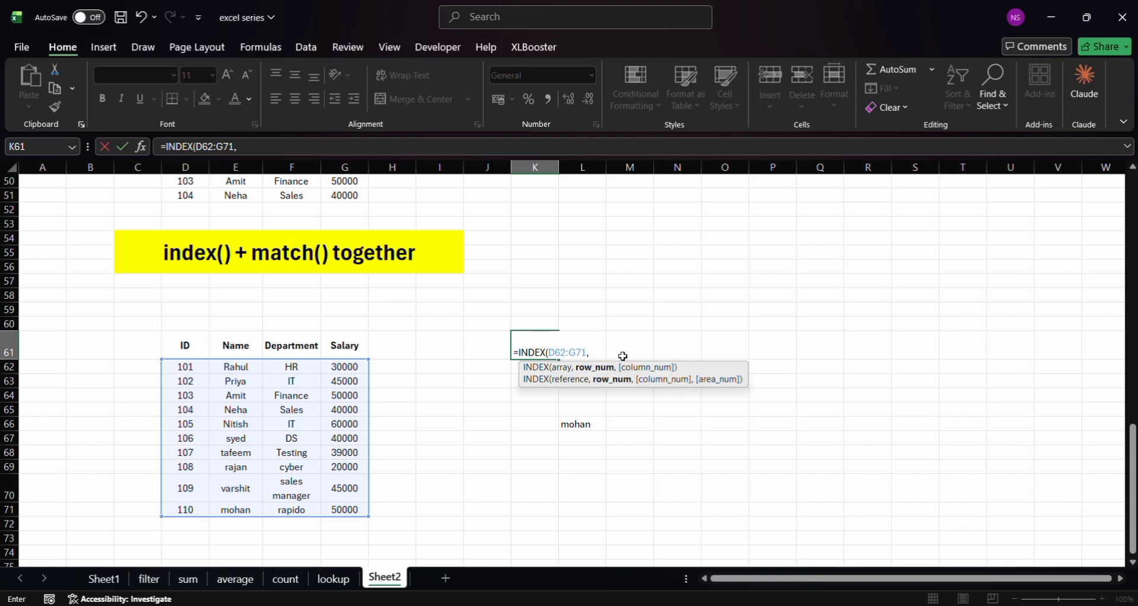
Supply the INDEX formula's row number with MATCH(L66,E62:E71,0), looking up the name in the Name column by exact match.
text(matc)
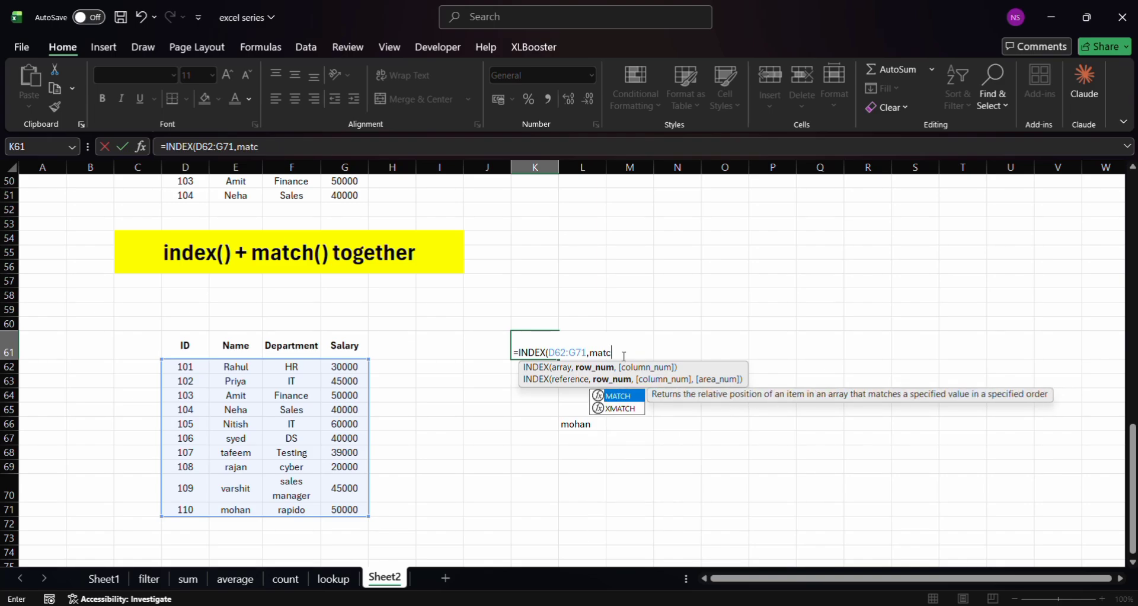
text(h)
key(Tab)
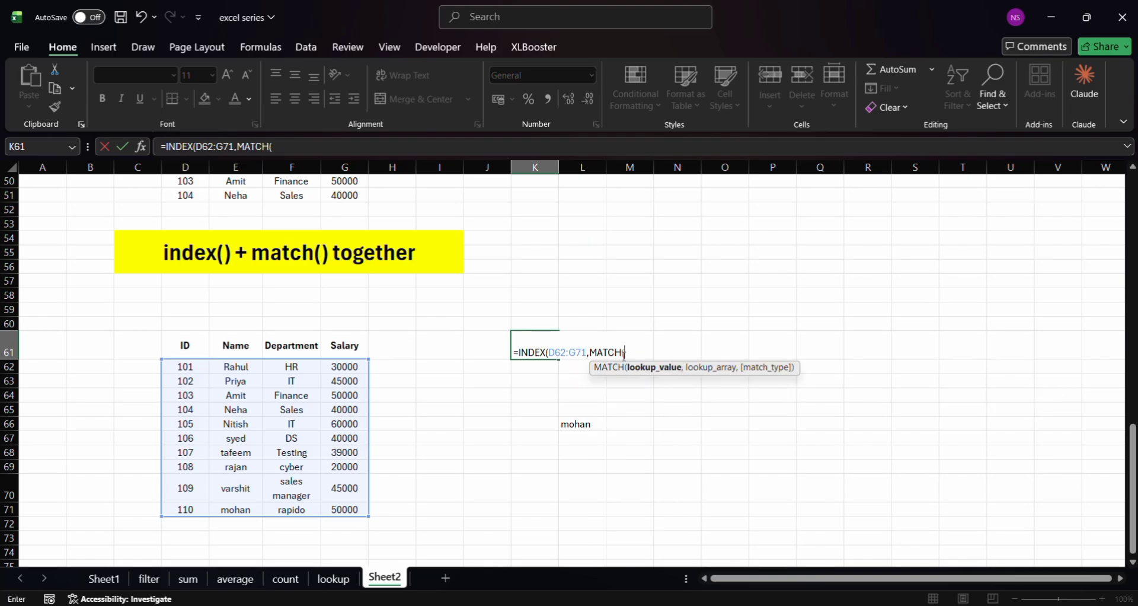
click(587, 424)
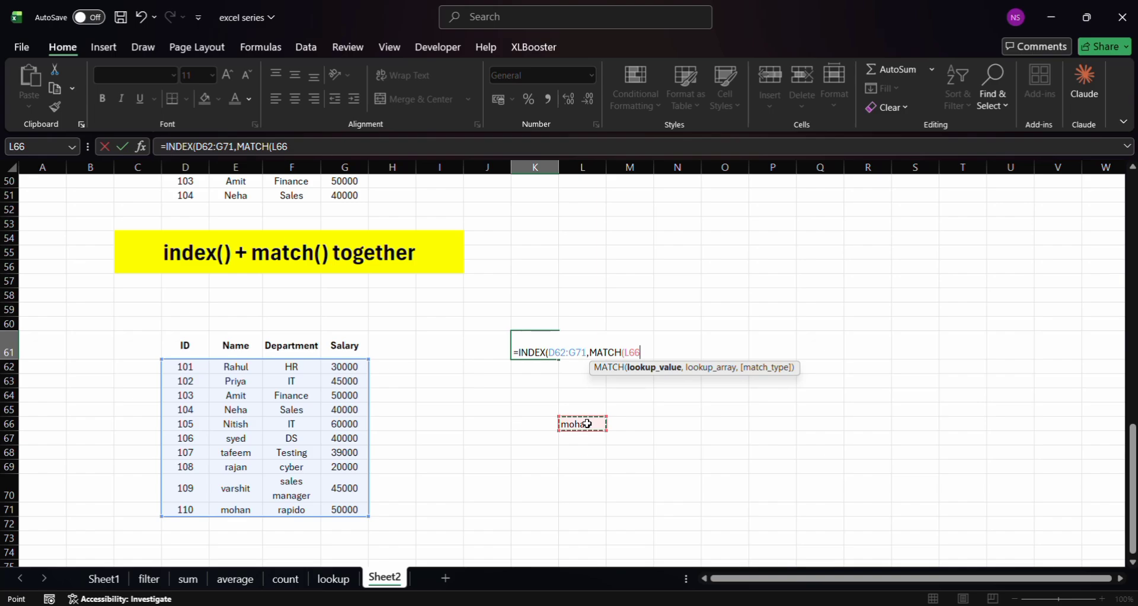
text(,)
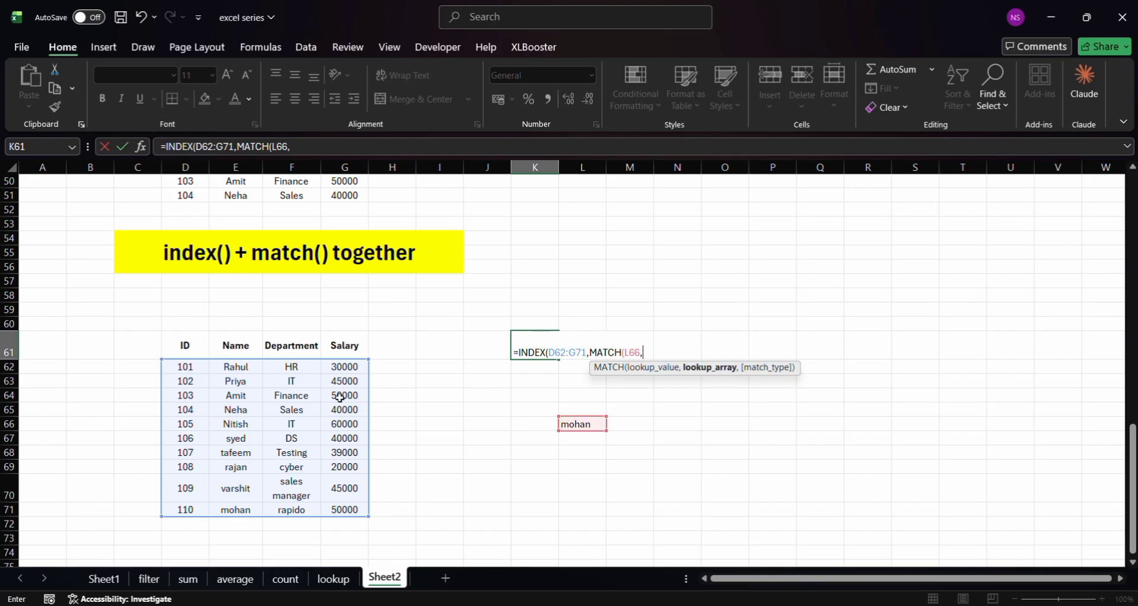
drag(228, 368, 245, 508)
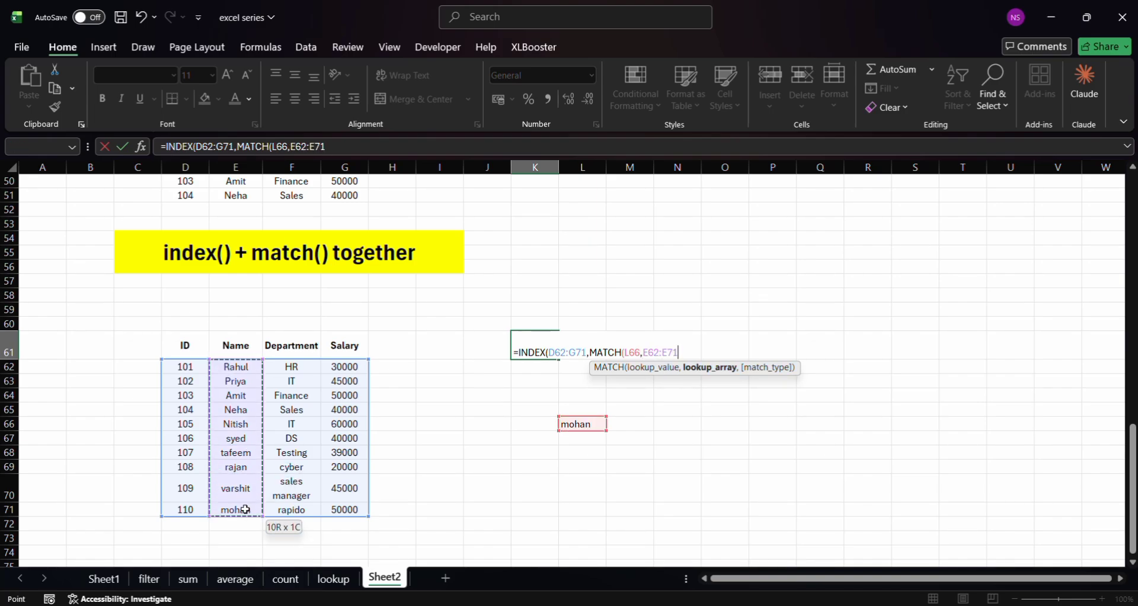
text(,)
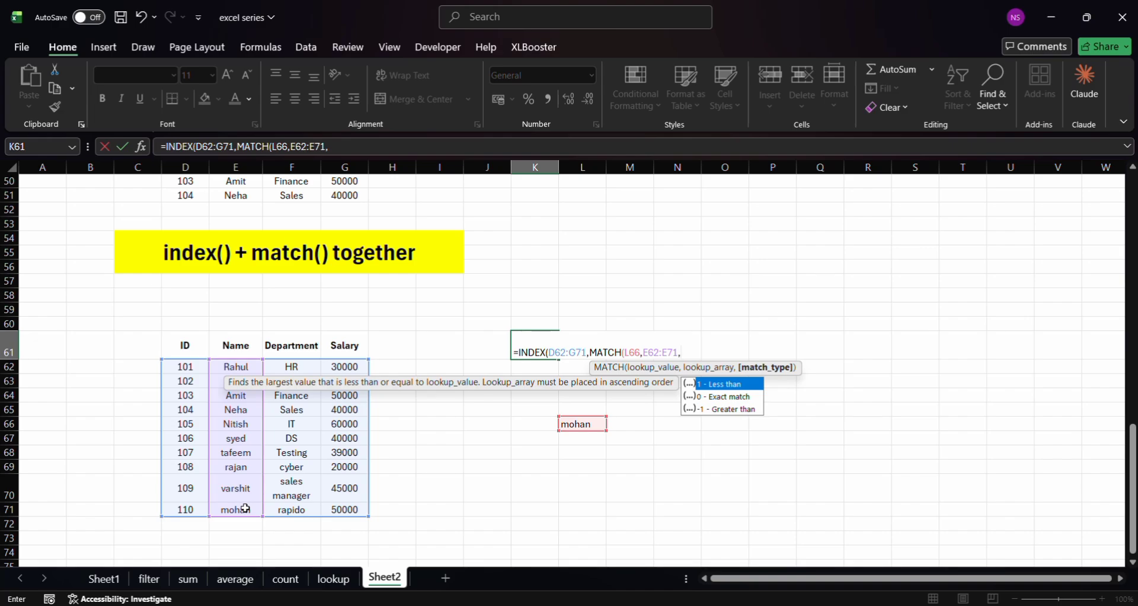
key(Down)
key(Tab)
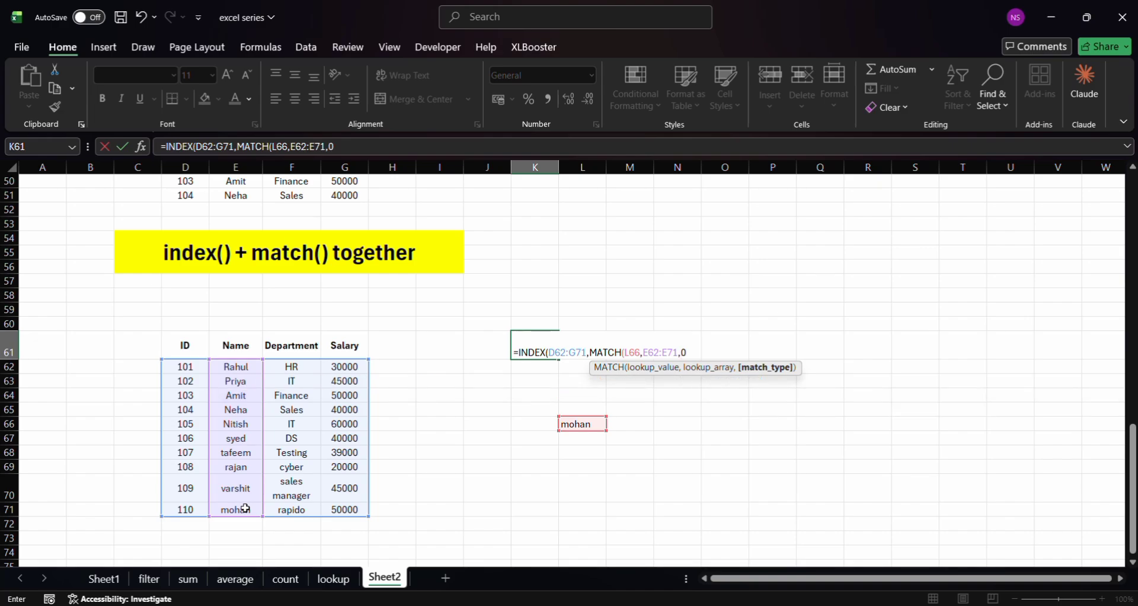
text(),)
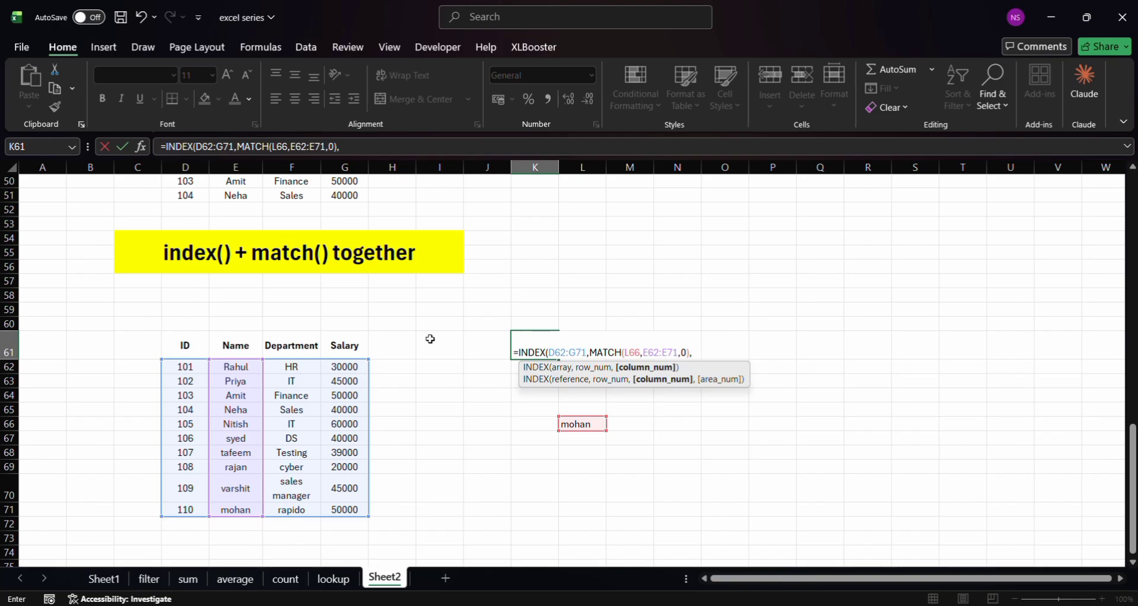
Supply the INDEX column number with a second MATCH that looks up the Department header F61 in the header row D61:G61.
text(3)
key(BackSpace)
text(matc)
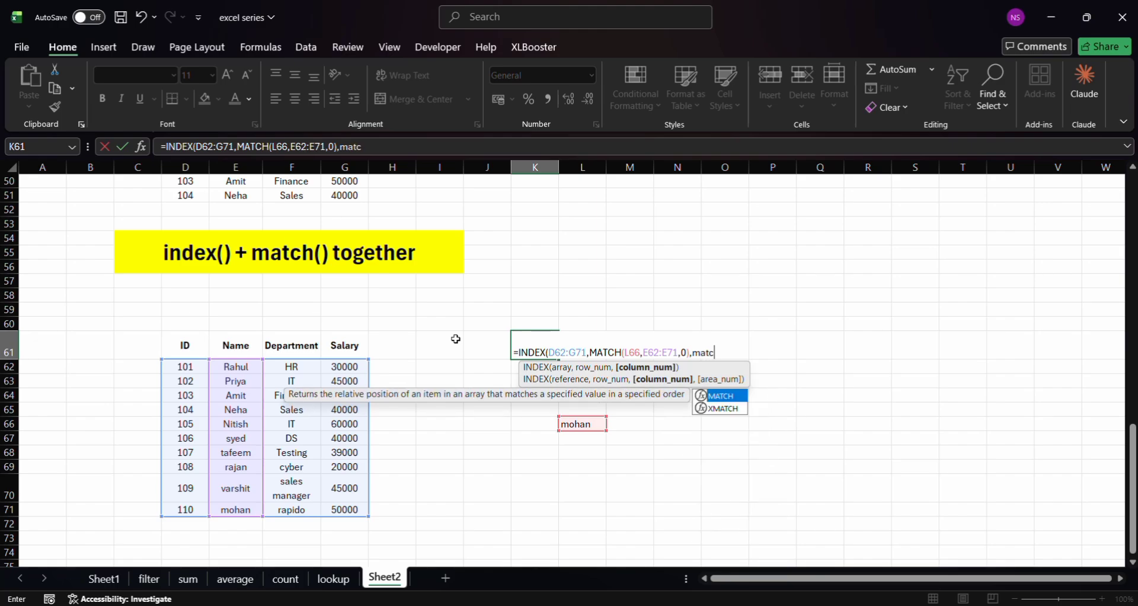
key(Tab)
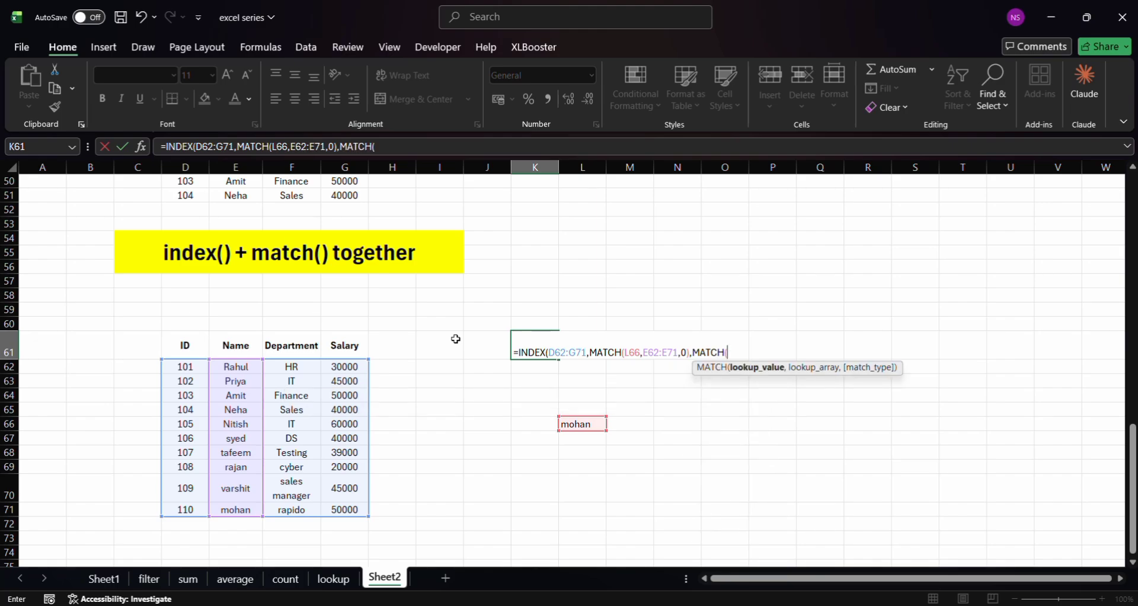
click(288, 349)
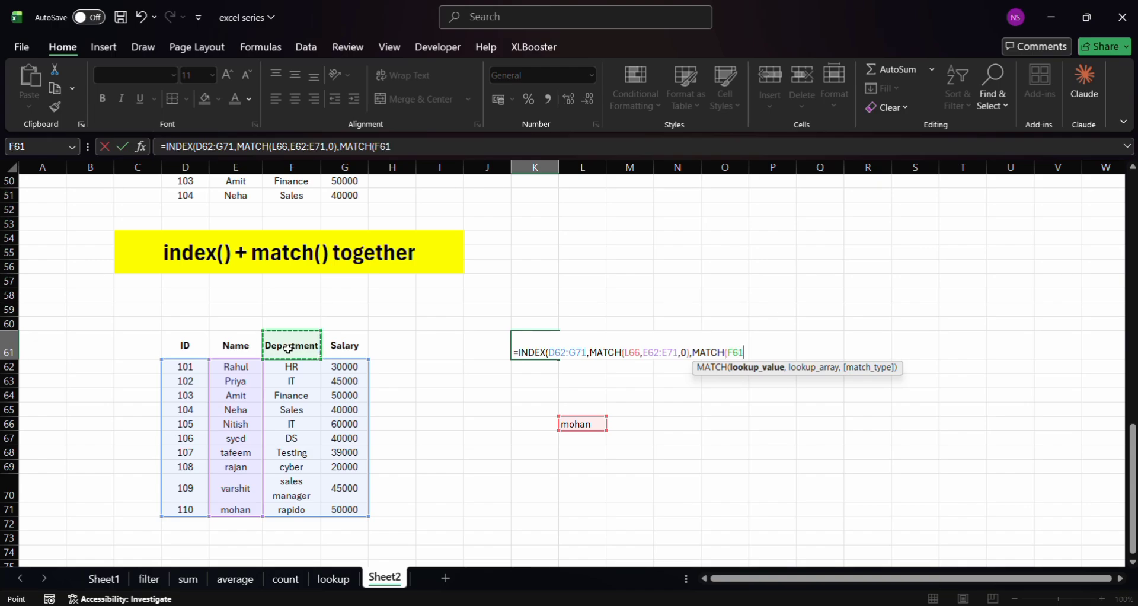
text(,)
drag(181, 348, 348, 348)
text(,)
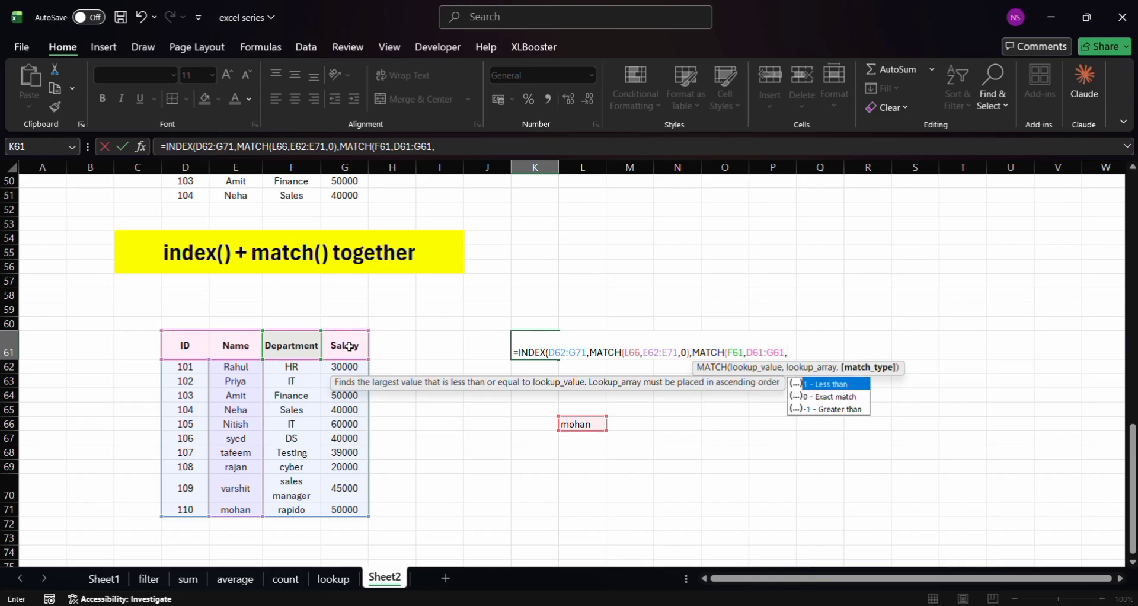
Set the second MATCH to exact match (0), close both functions and commit the formula in K61.
key(Left)
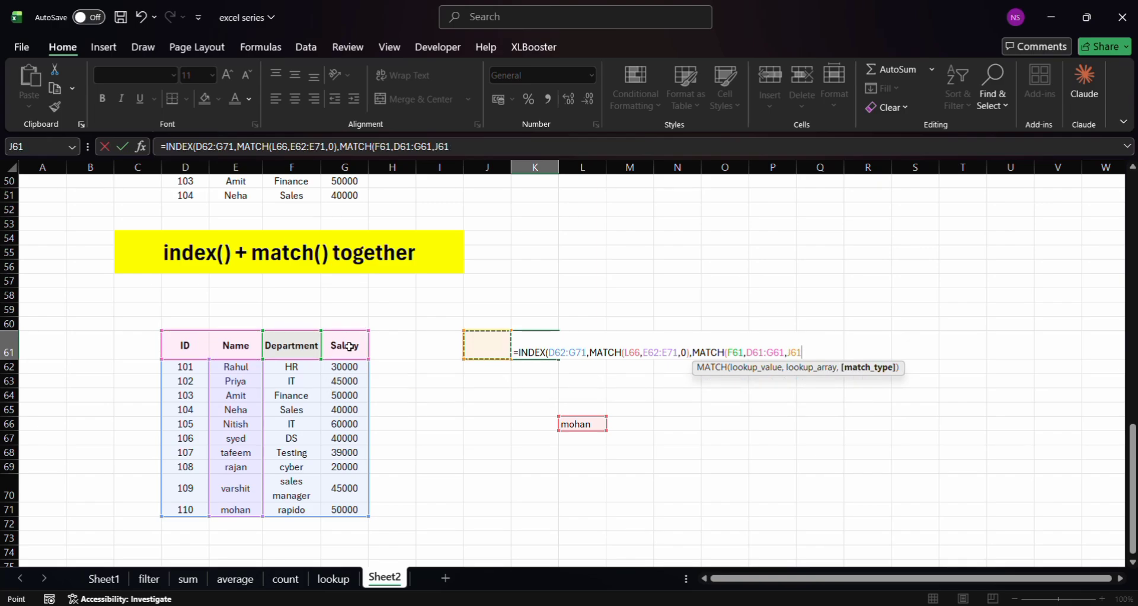
key(BackSpace)
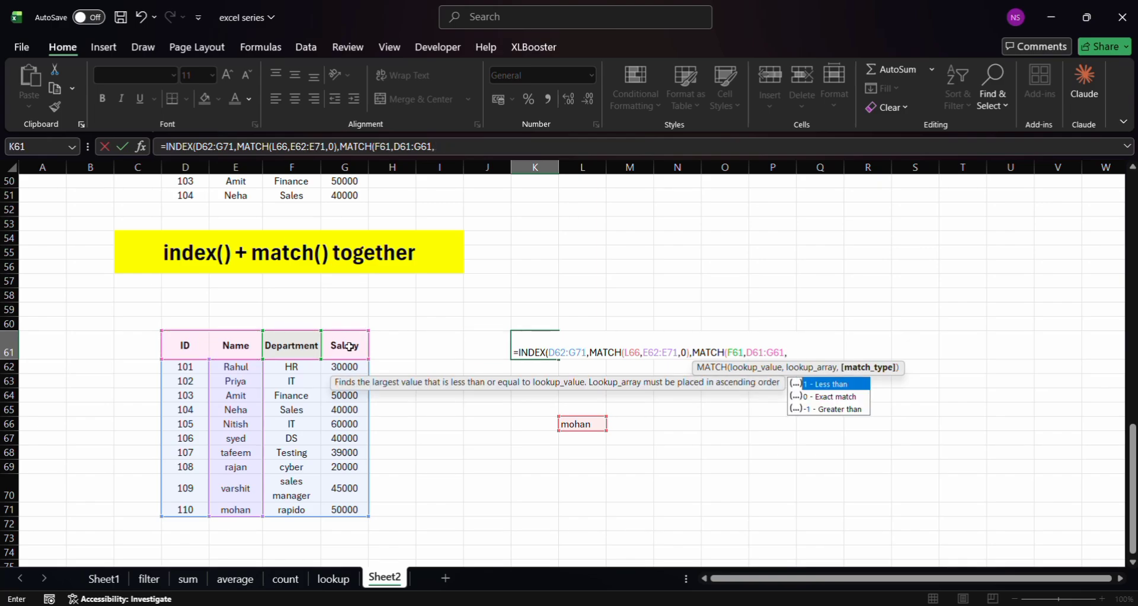
key(Down)
key(Tab)
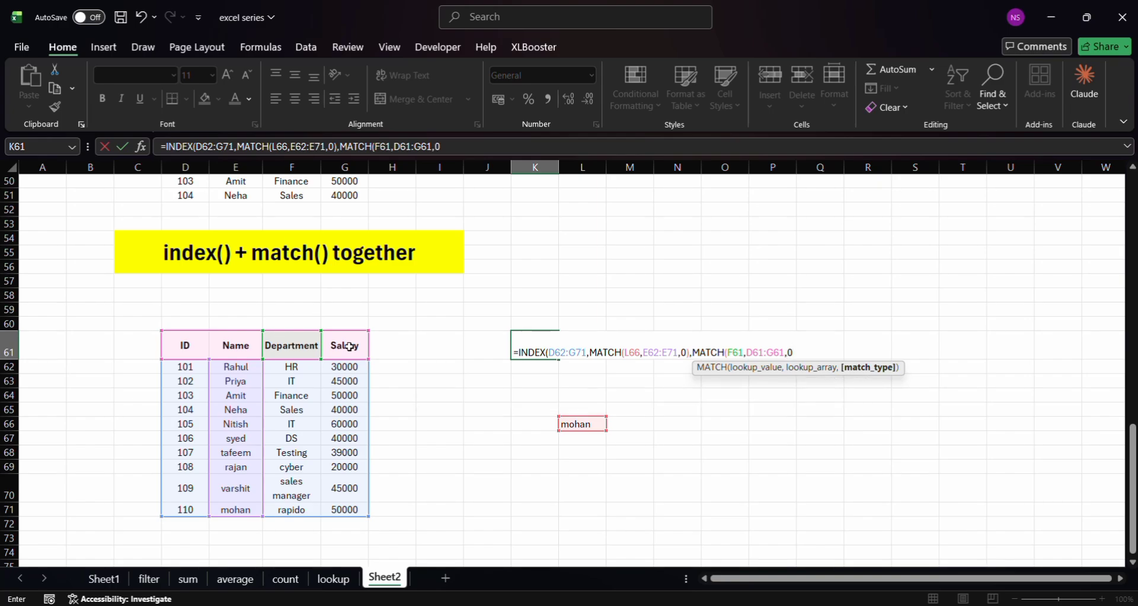
text()))
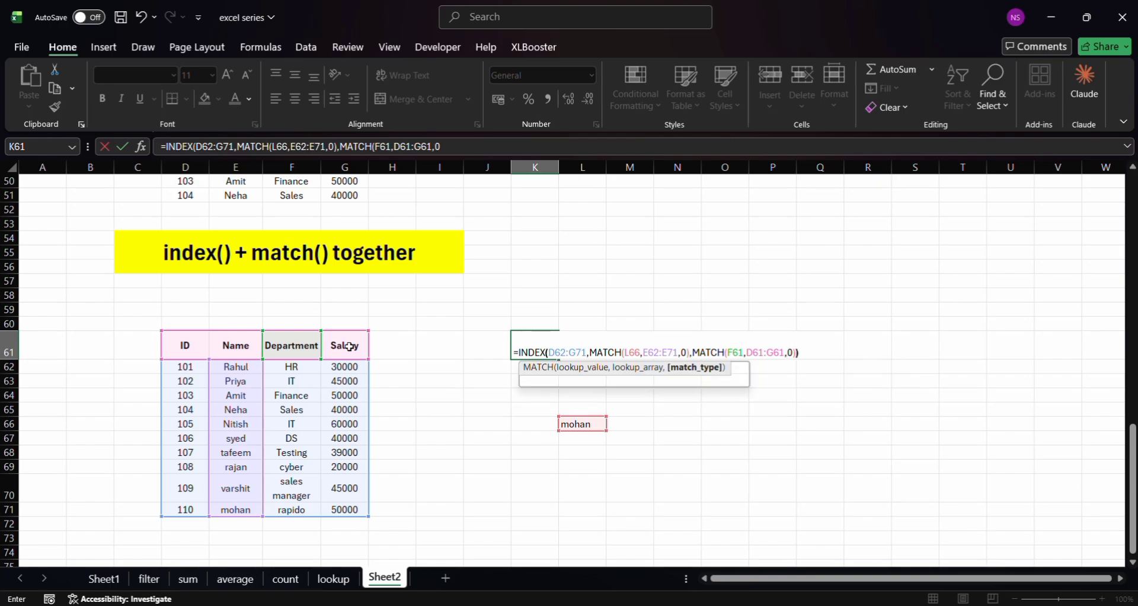
key(Return)
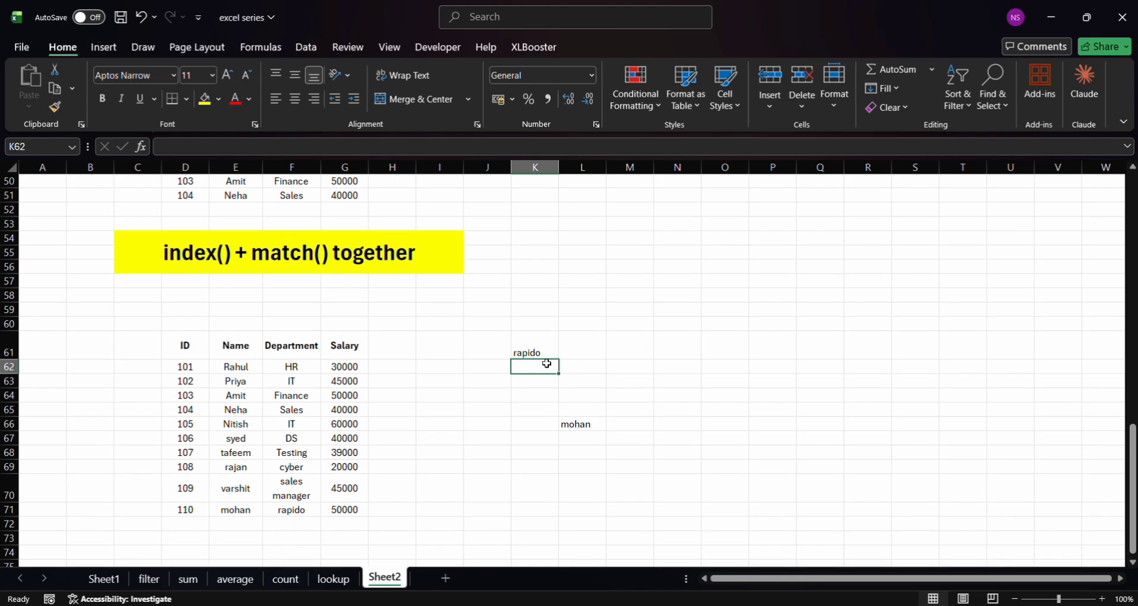
Remove the second MATCH function from the K61 formula, leaving the INDEX column number argument empty.
click(529, 350)
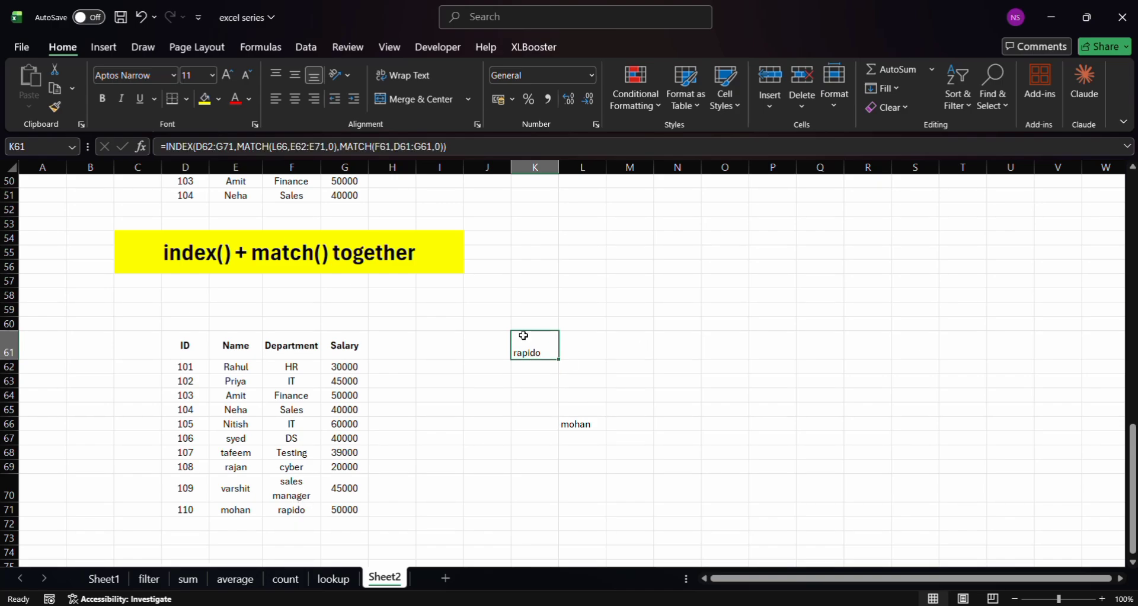
click(443, 147)
key(BackSpace)
key(BackSpace)
key(BackSpace)
key(BackSpace)
key(BackSpace)
key(BackSpace)
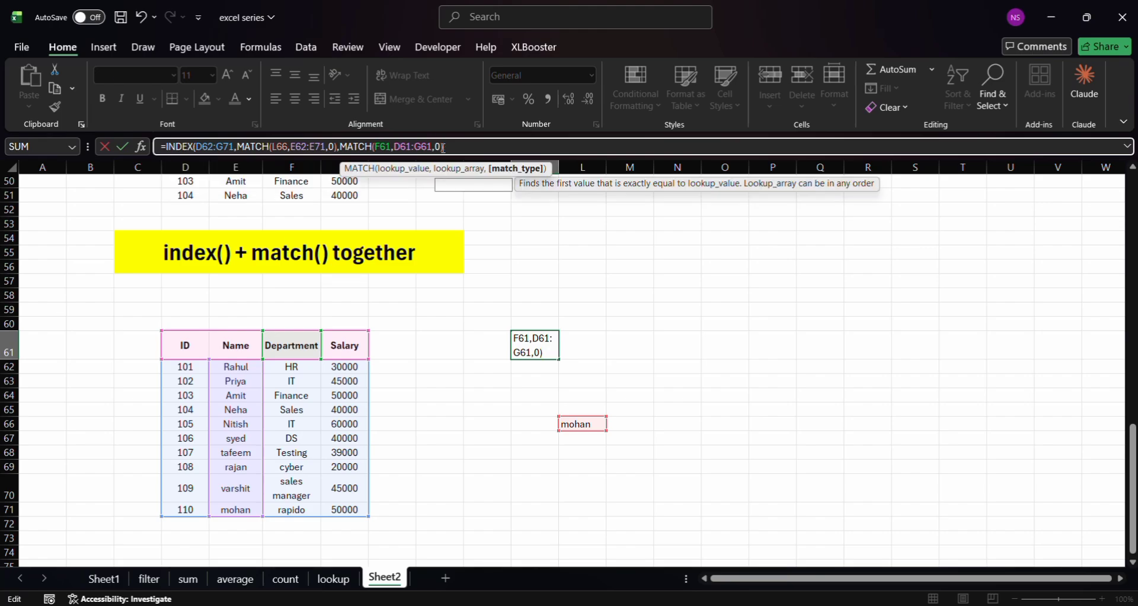
key(BackSpace)
key(BackSpace)
key(BackSpace)
key(BackSpace)
key(BackSpace)
key(BackSpace)
key(BackSpace)
key(BackSpace)
key(BackSpace)
key(BackSpace)
key(BackSpace)
key(BackSpace)
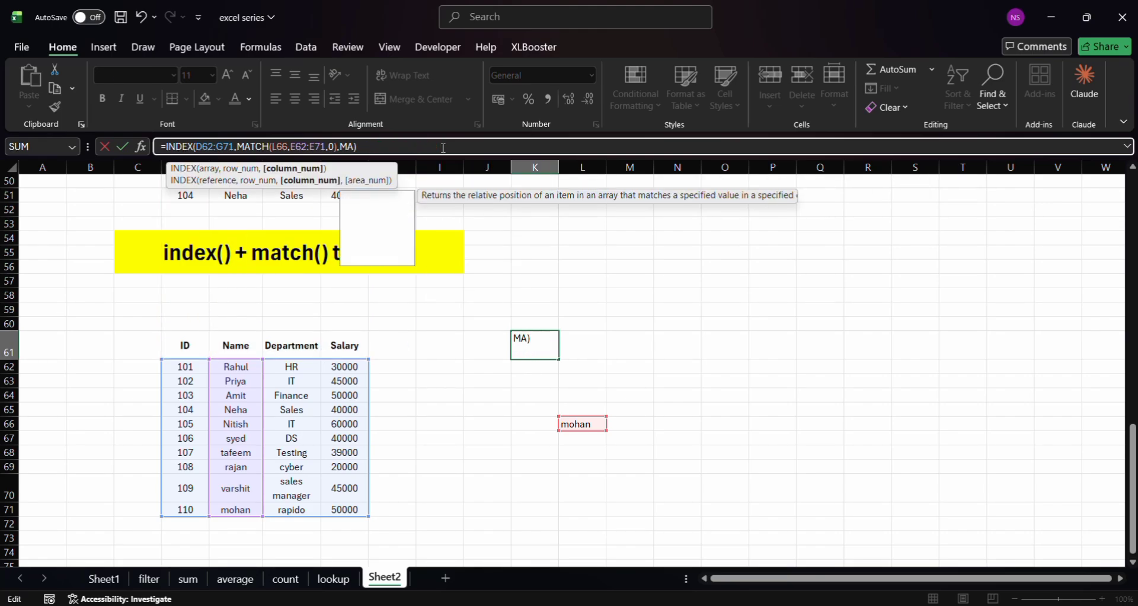
key(BackSpace)
key(BackSpace)
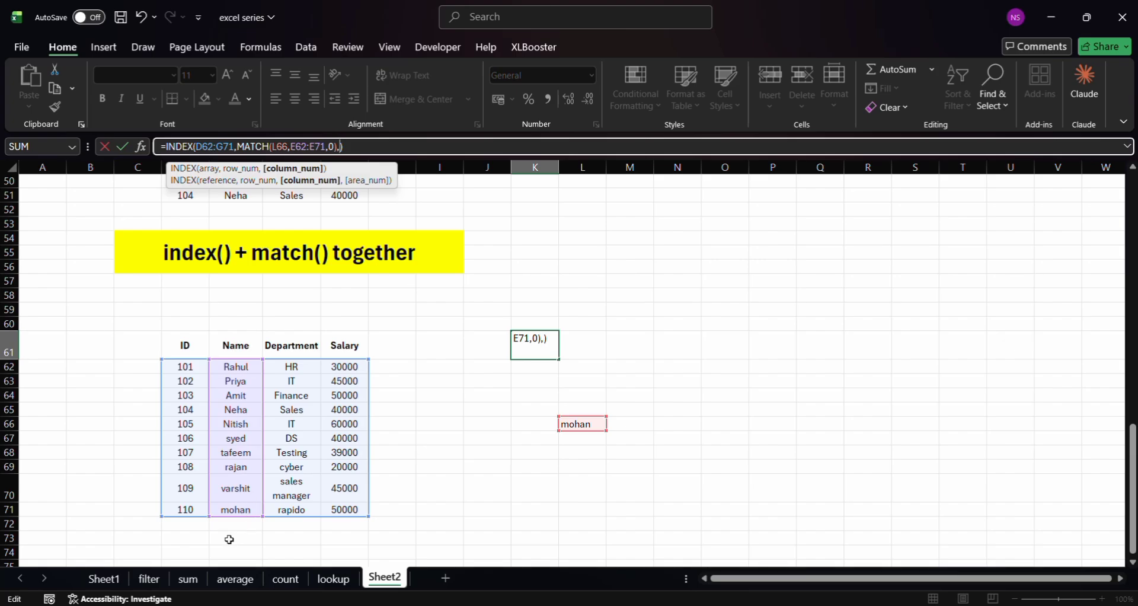
Enter 3 as the INDEX column number for Department, commit the formula, and reselect K61.
scroll(230, 543, down, 4)
scroll(230, 539, up, 3)
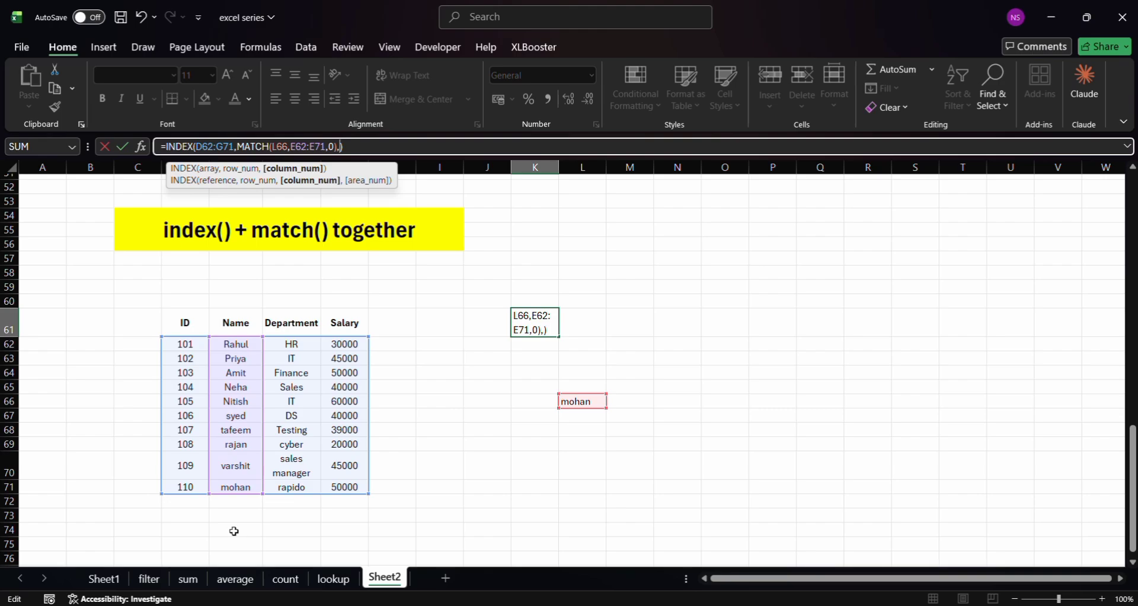
scroll(234, 546, down, 1)
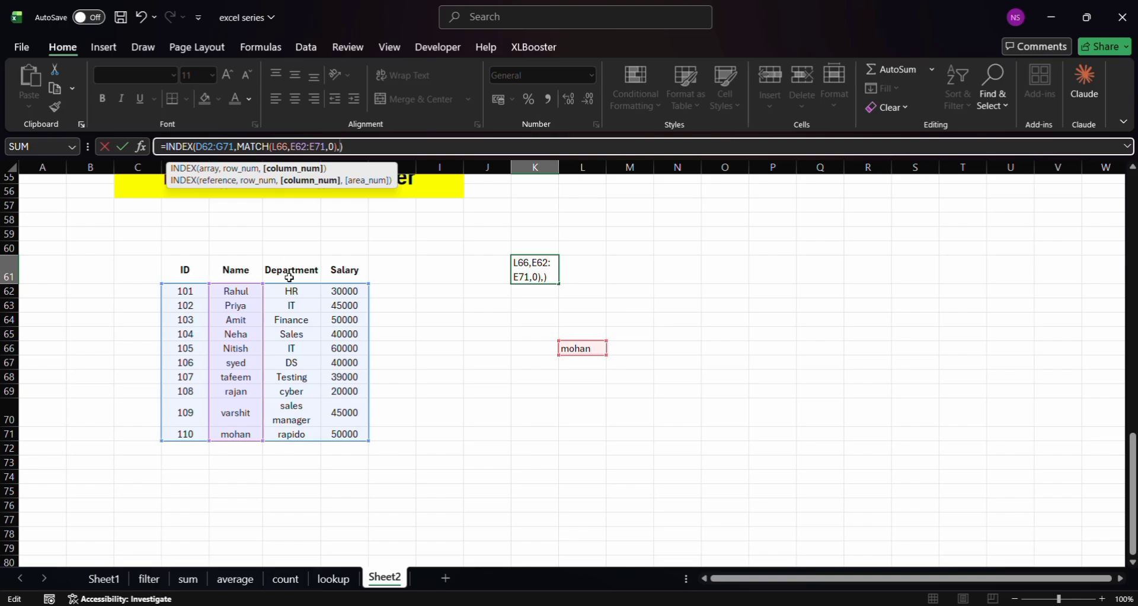
scroll(290, 277, up, 1)
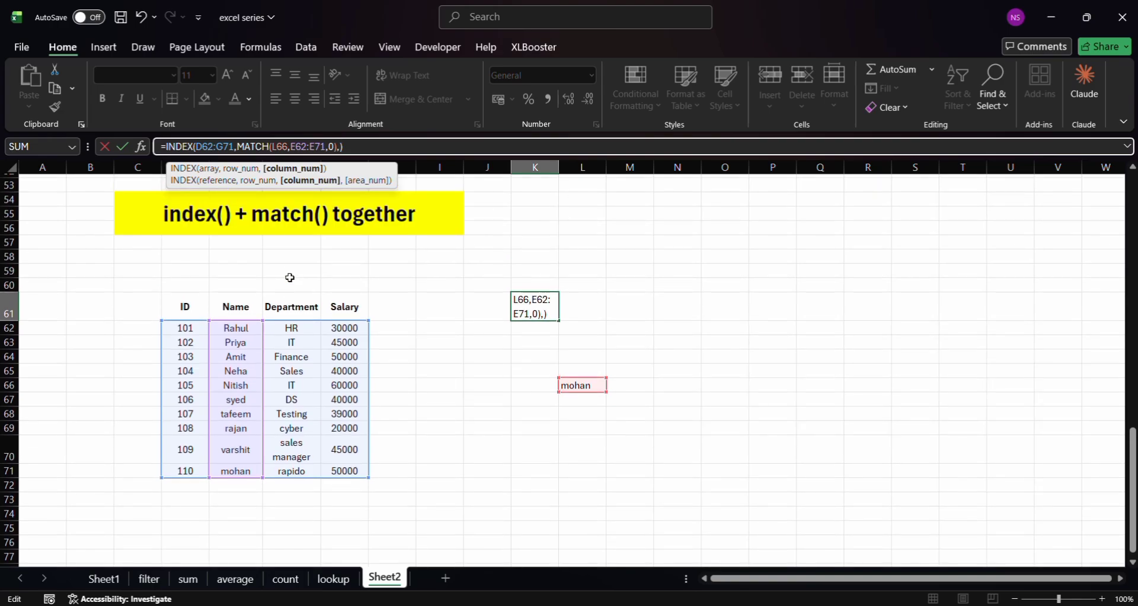
text(3)
key(Return)
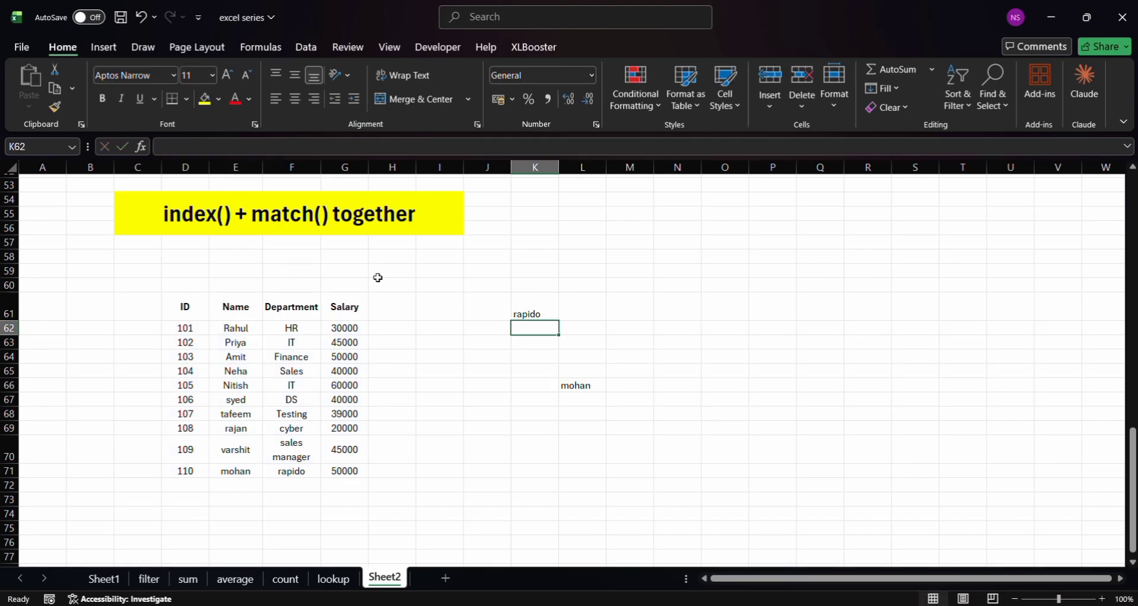
click(545, 309)
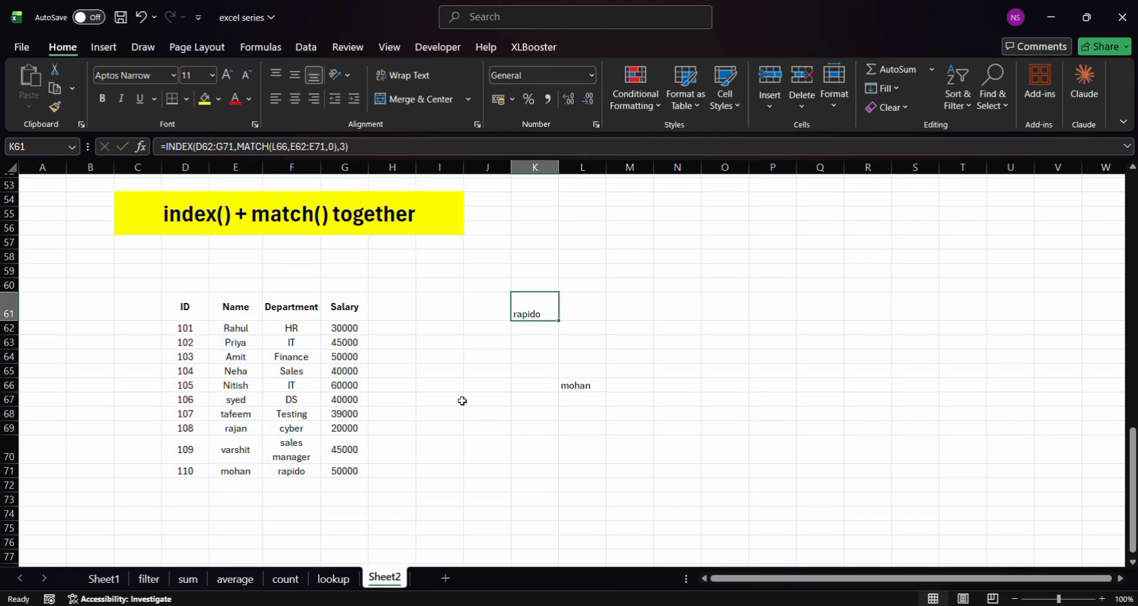